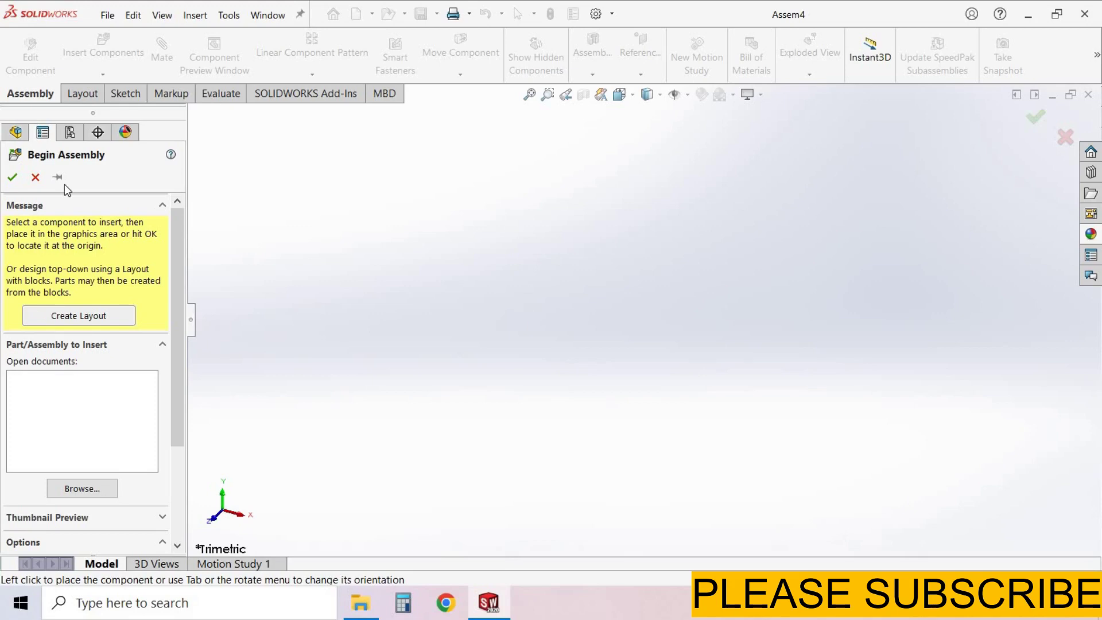
Step: Insert the part 10mm plate.SLDPRT into the new assembly and fix it at the origin
click(35, 177)
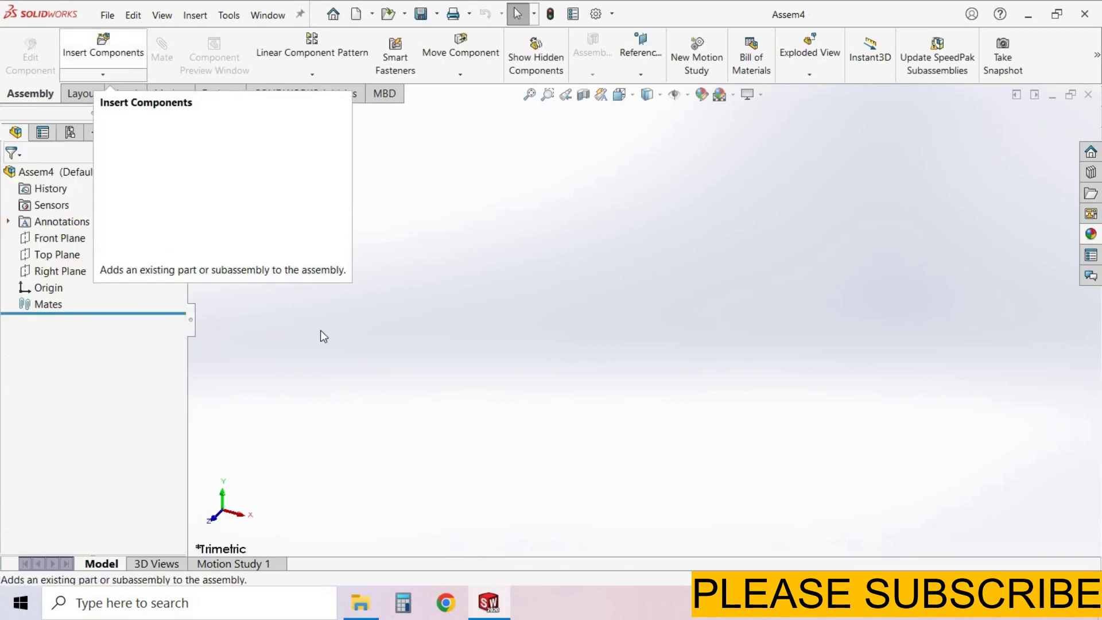
click(229, 126)
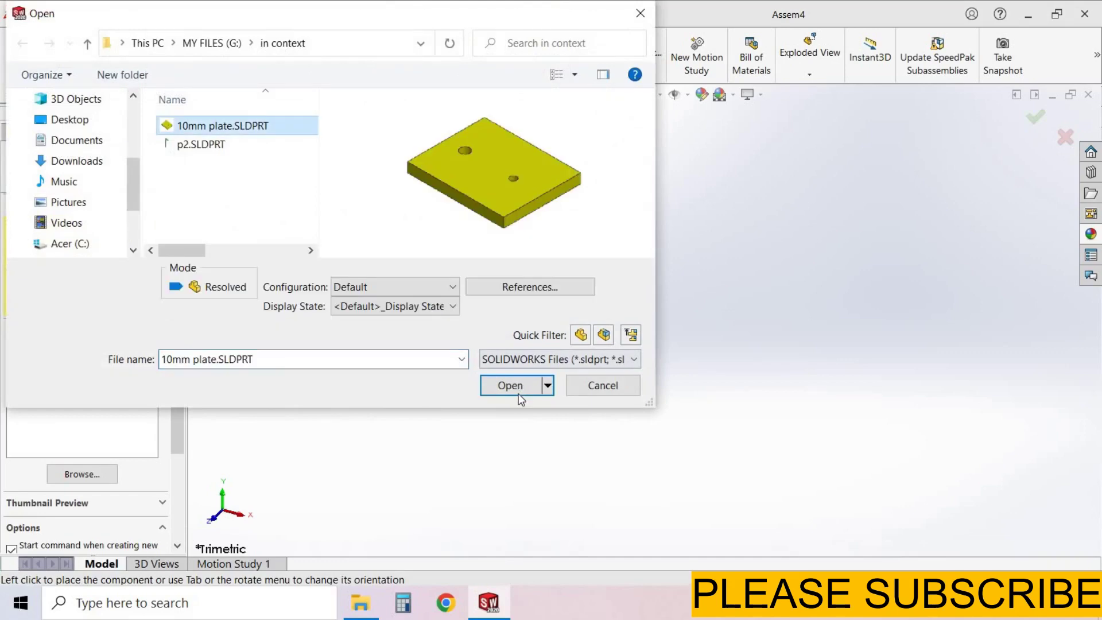
click(518, 386)
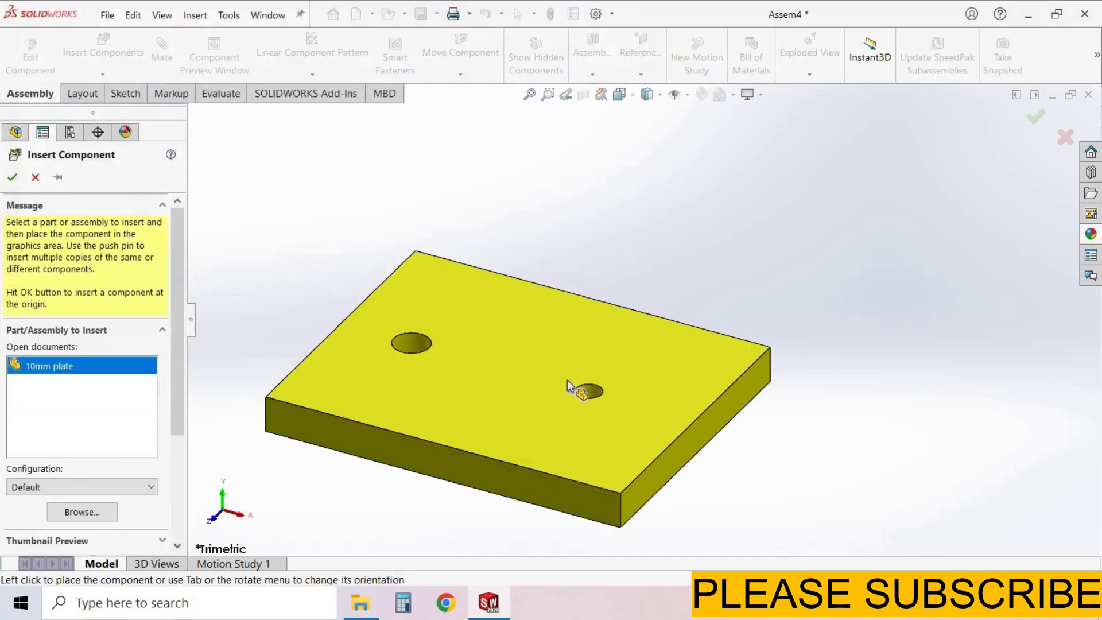
click(12, 177)
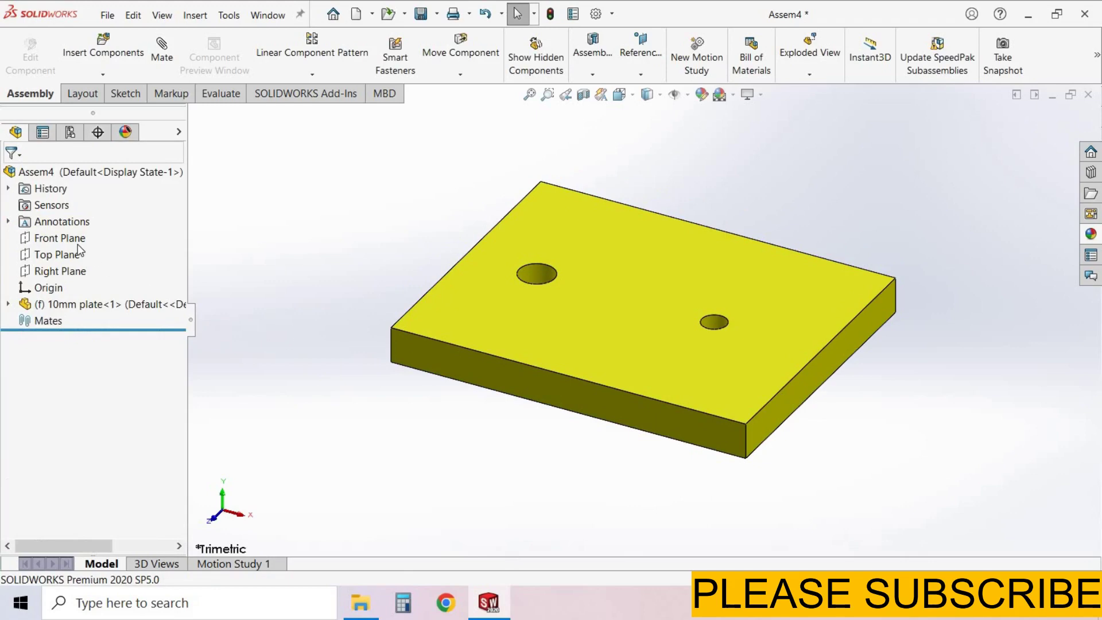
Step: Examine how the assembly's Front, Top and Right planes lie relative to the plate
click(635, 349)
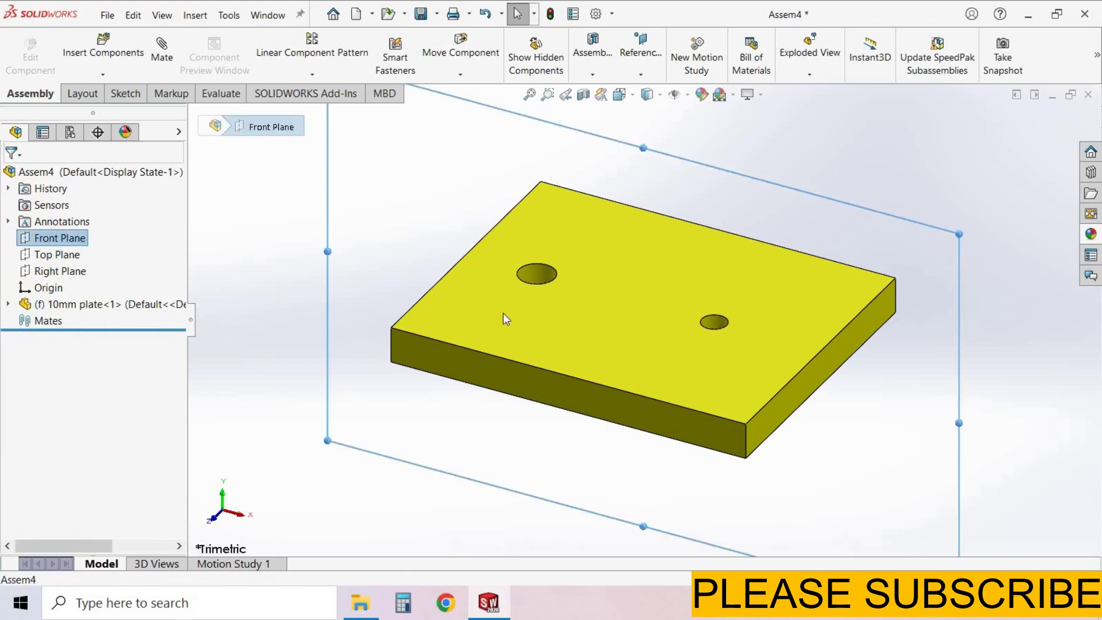
middle_drag(505, 315, 138, 287)
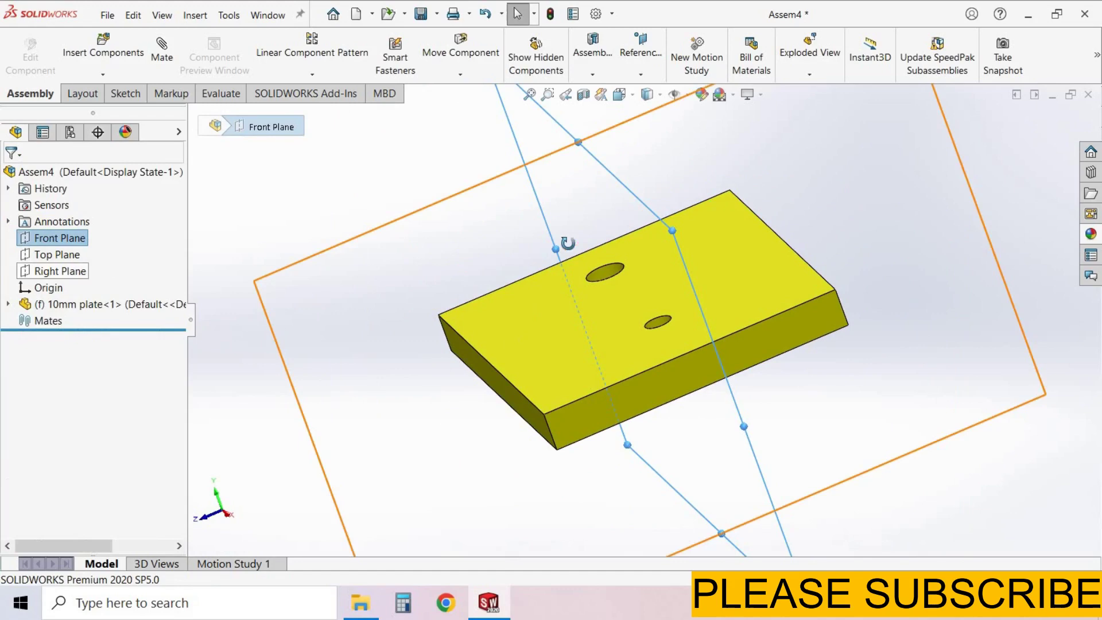
click(66, 255)
click(62, 274)
middle_drag(436, 189, 443, 233)
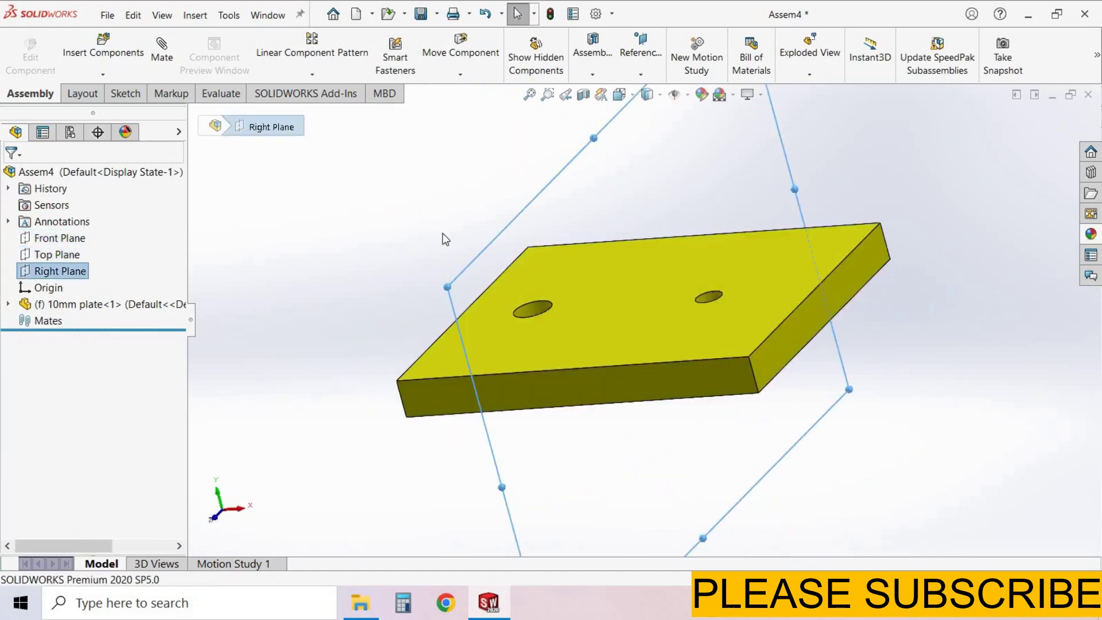
click(445, 232)
Step: Insert the part p2.SLDPRT into the assembly and place it freely beside the plate
key(z)
key(z)
key(z)
key(z)
key(z)
click(103, 74)
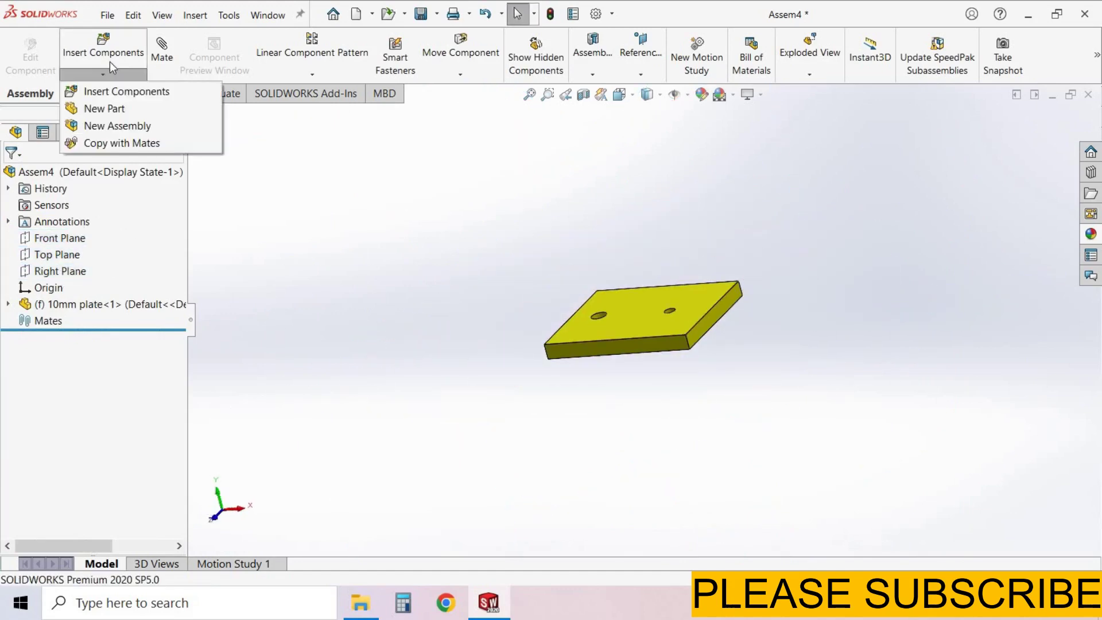
click(109, 91)
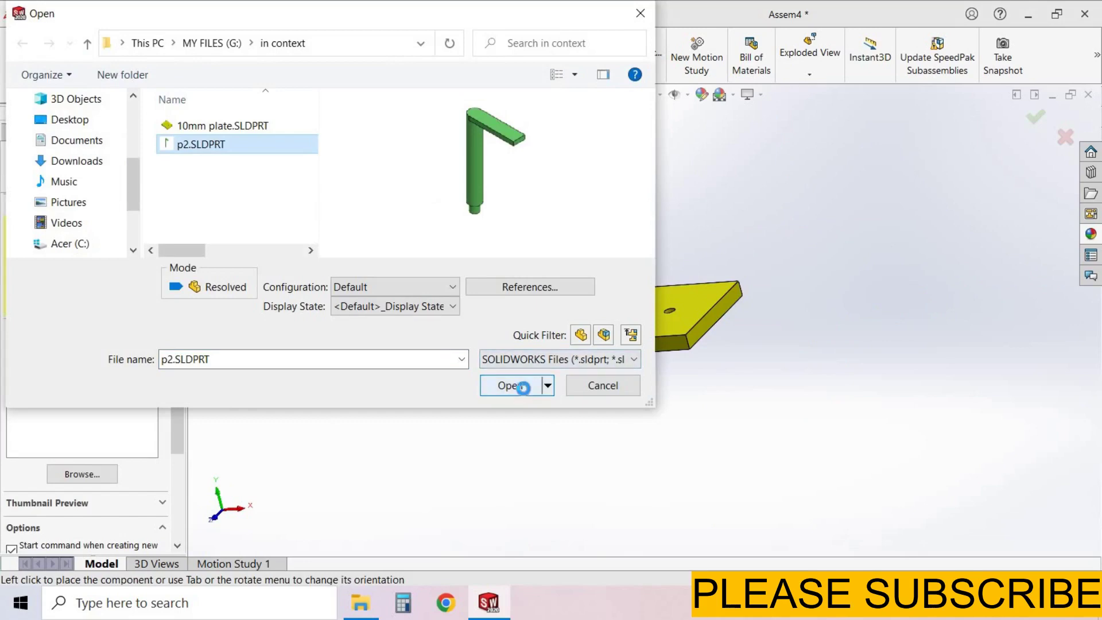
click(519, 386)
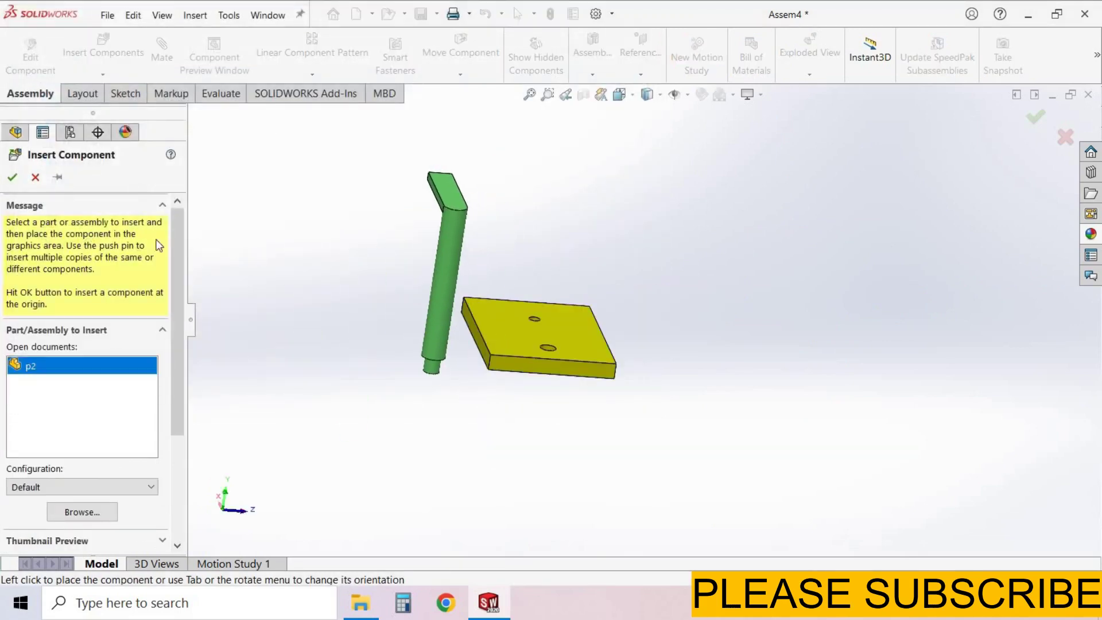
click(425, 274)
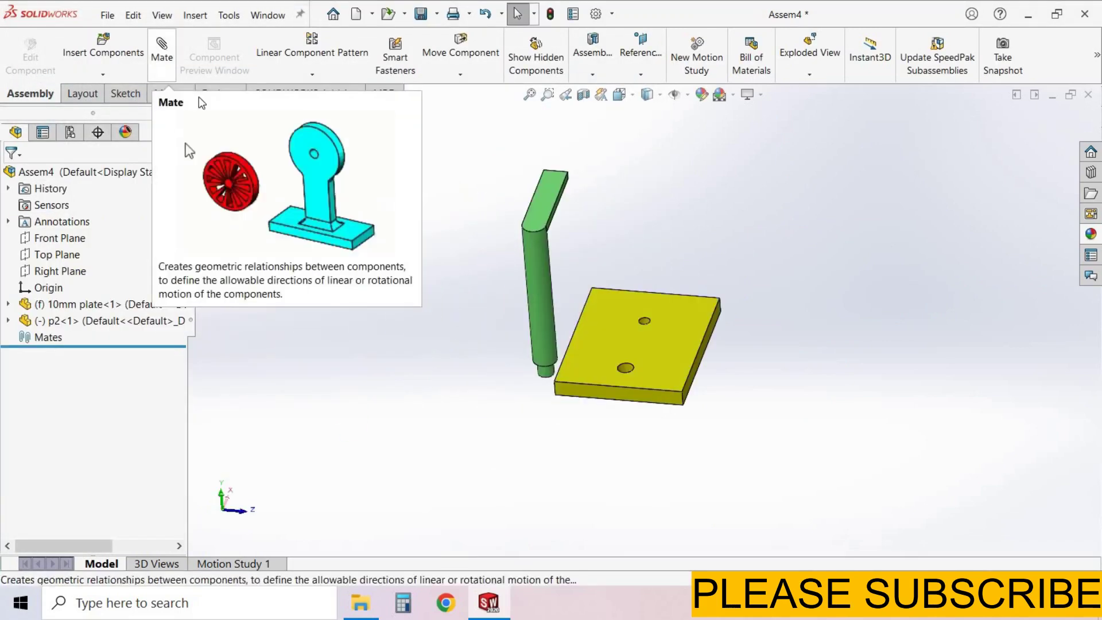
Step: Add a Concentric mate between the plate's larger hole and the pin at the lower end of p2
click(162, 57)
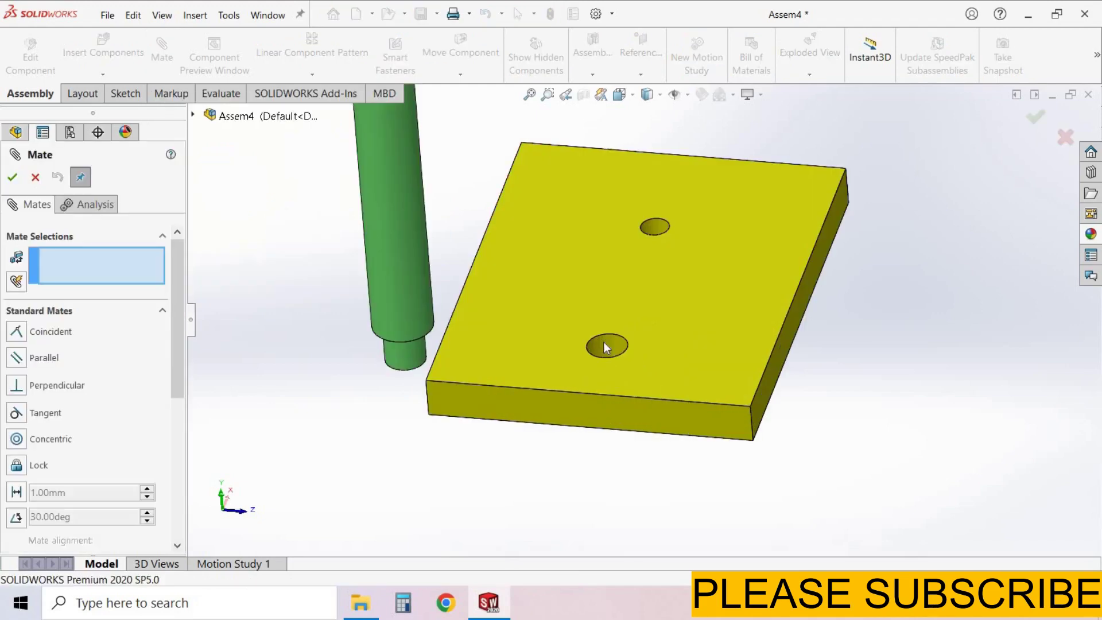
click(413, 357)
click(123, 438)
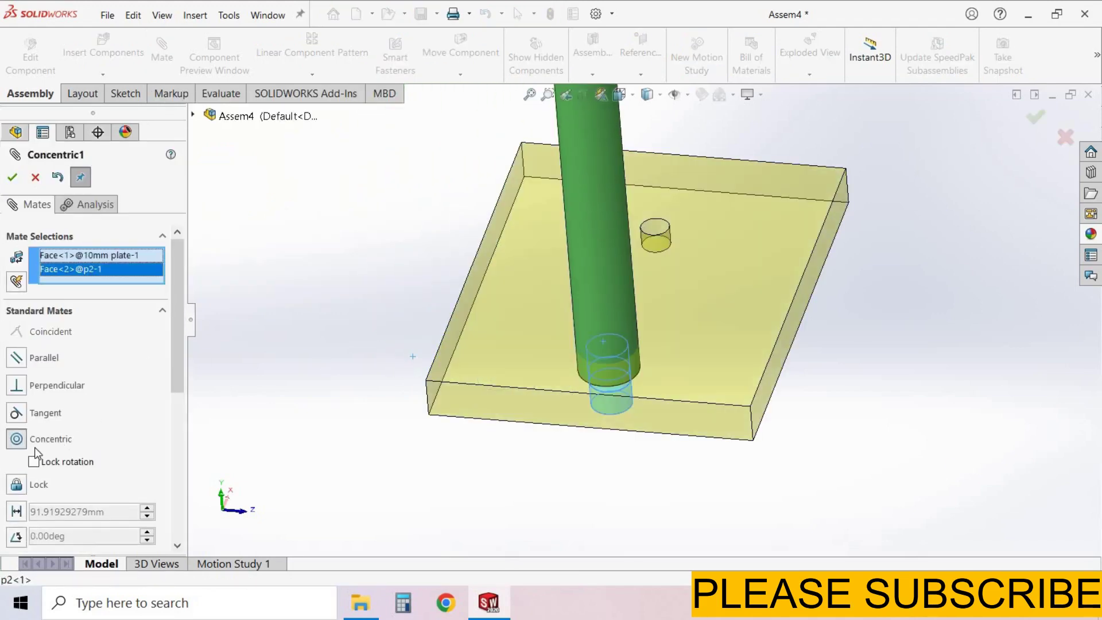
click(12, 178)
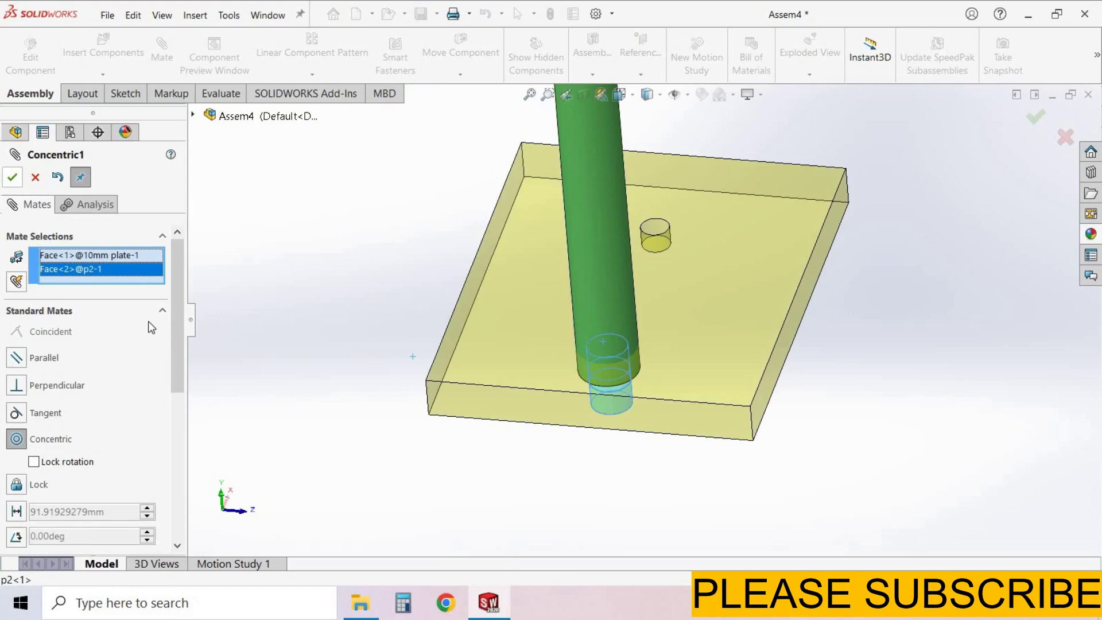
Step: Add a Coincident mate between the plate's bottom face and the end face of p2's pin
middle_drag(425, 213, 625, 424)
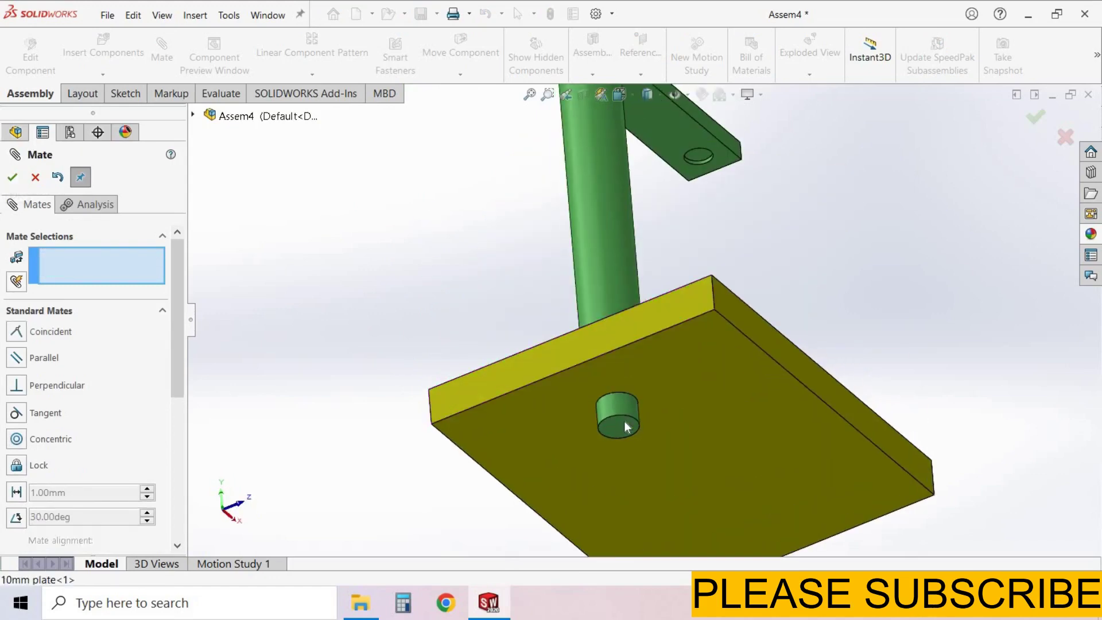
click(624, 422)
click(619, 424)
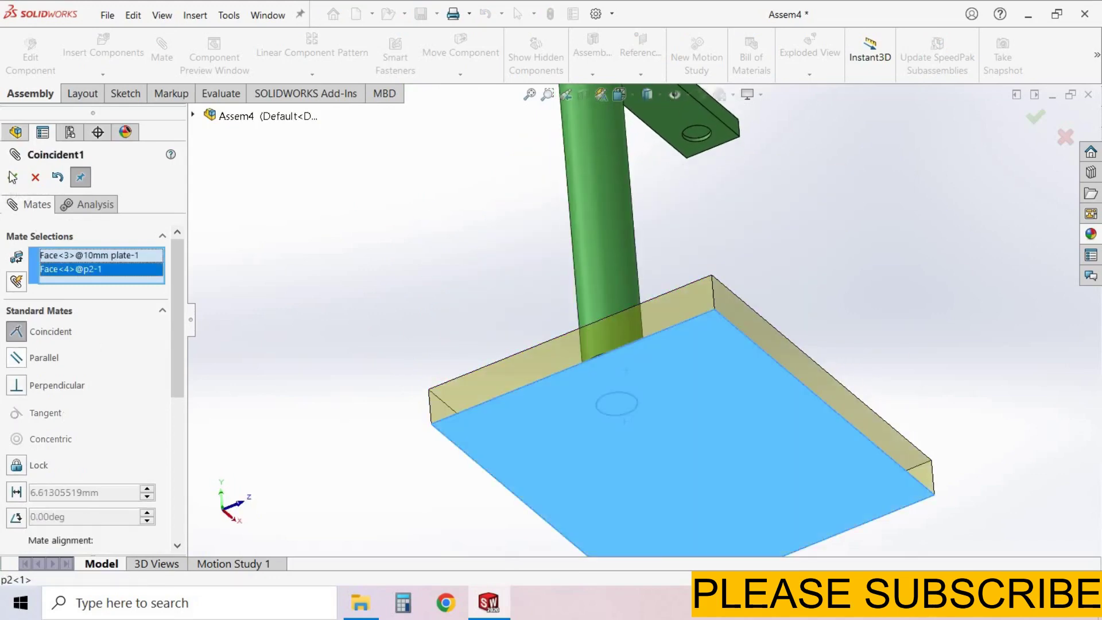
click(13, 177)
Step: Add a Parallel mate between the side face of p2's arm and the plate's long side face, and finish mating
scroll(621, 240, up, 4)
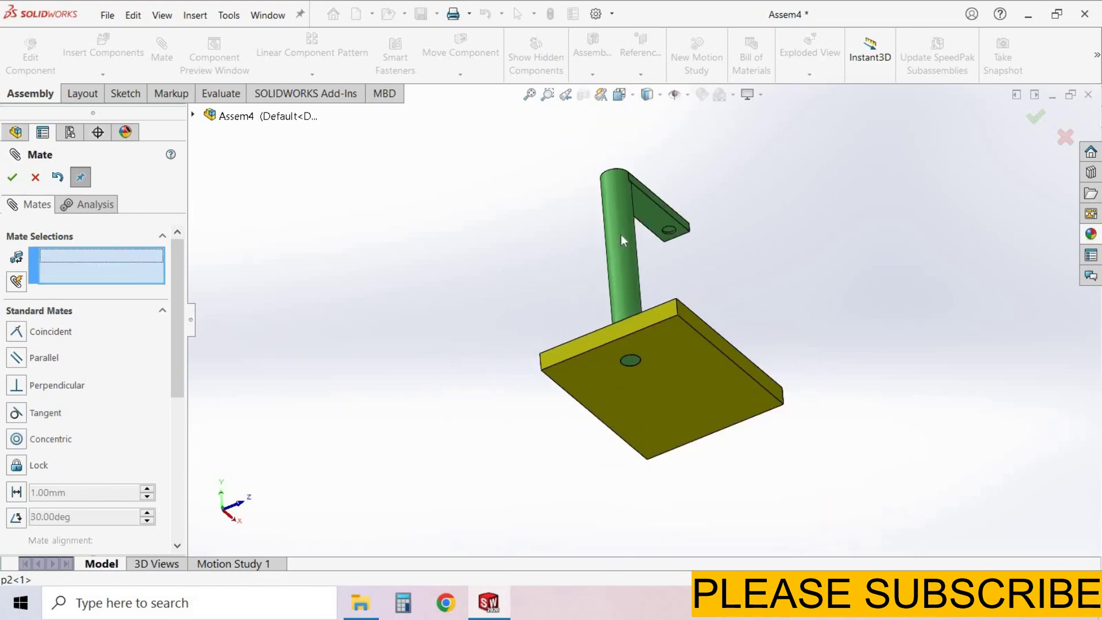
middle_drag(621, 234, 708, 188)
scroll(707, 187, down, 5)
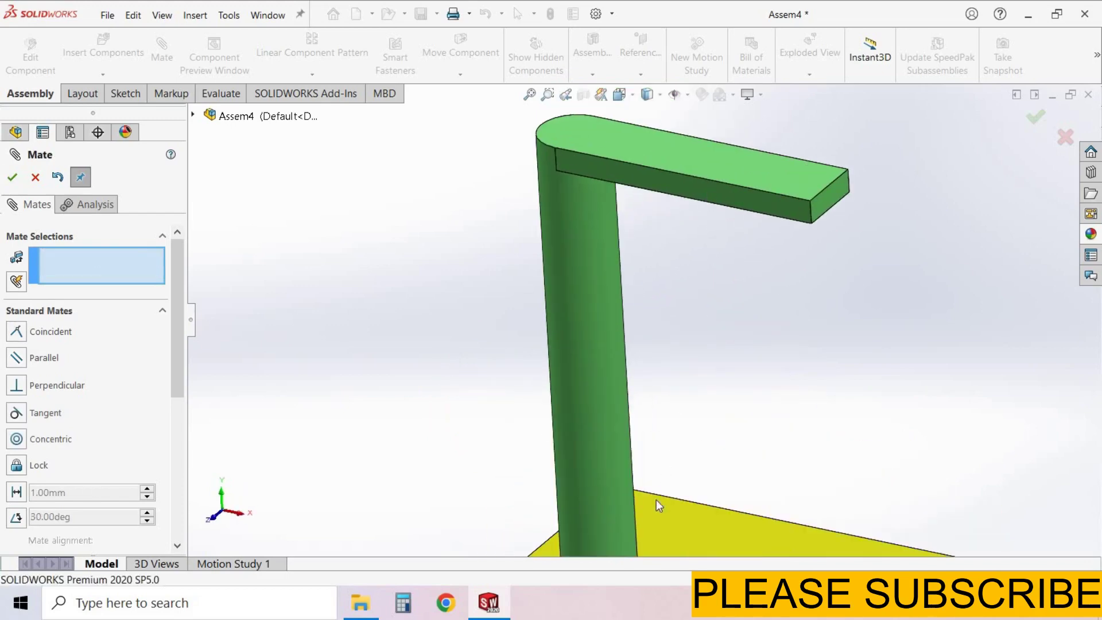
scroll(656, 505, up, 5)
click(655, 516)
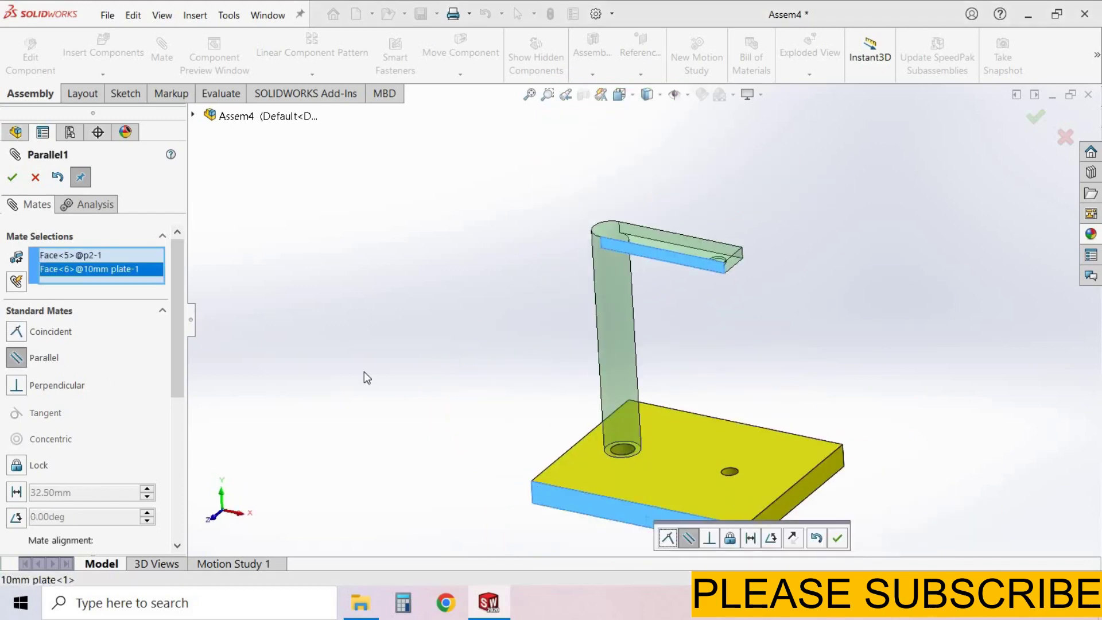
click(12, 177)
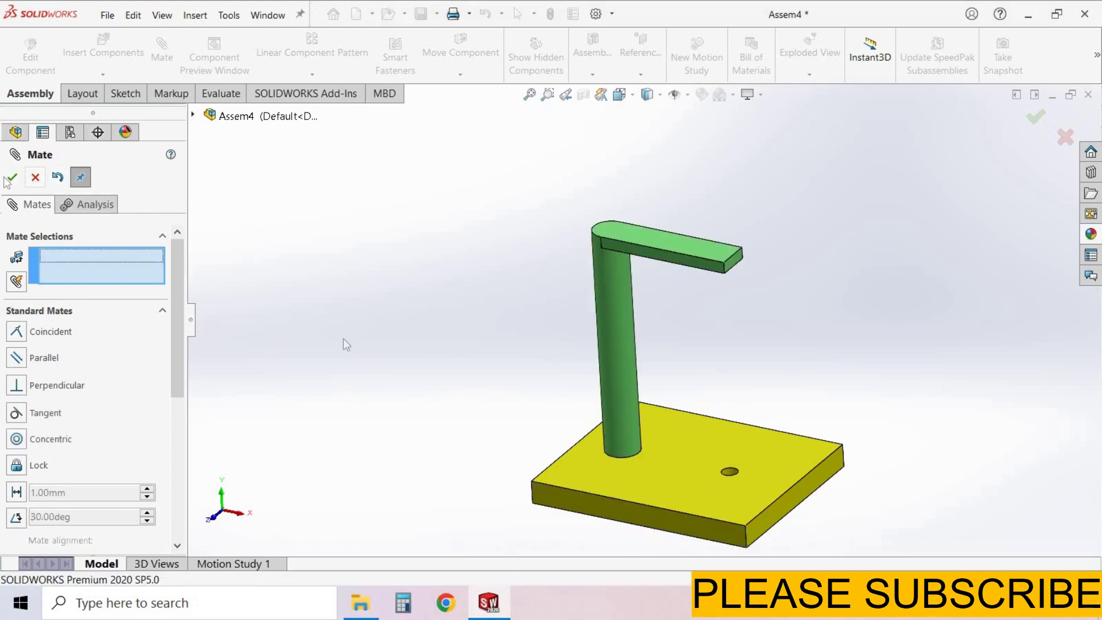
key(Escape)
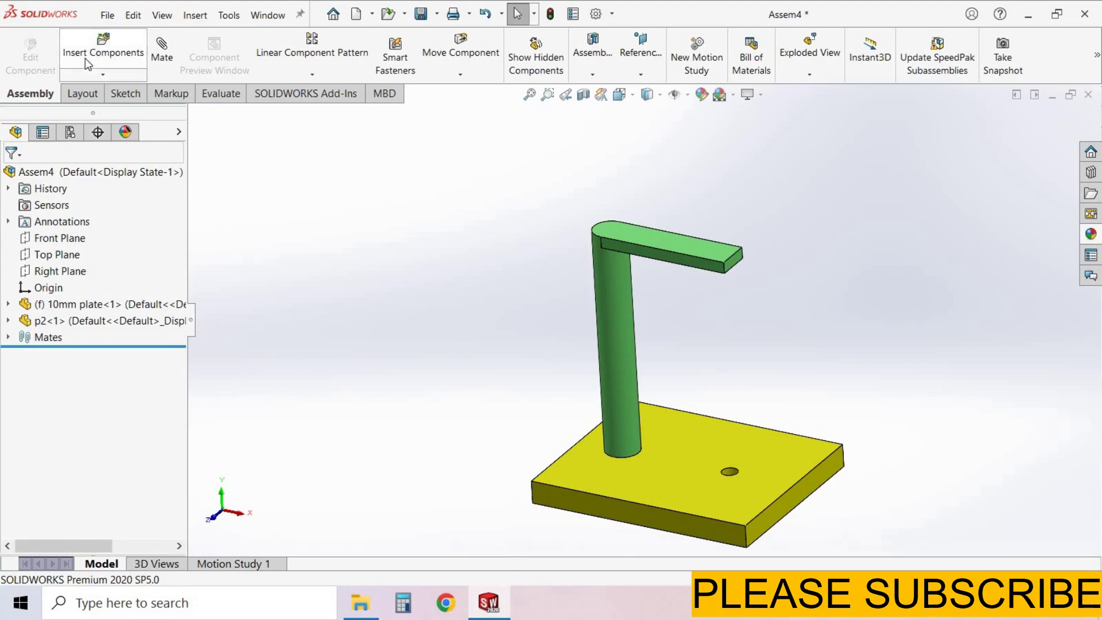
Step: Insert a new part into the assembly, starting its sketch on the bottom face of the plate's smaller hole
click(109, 78)
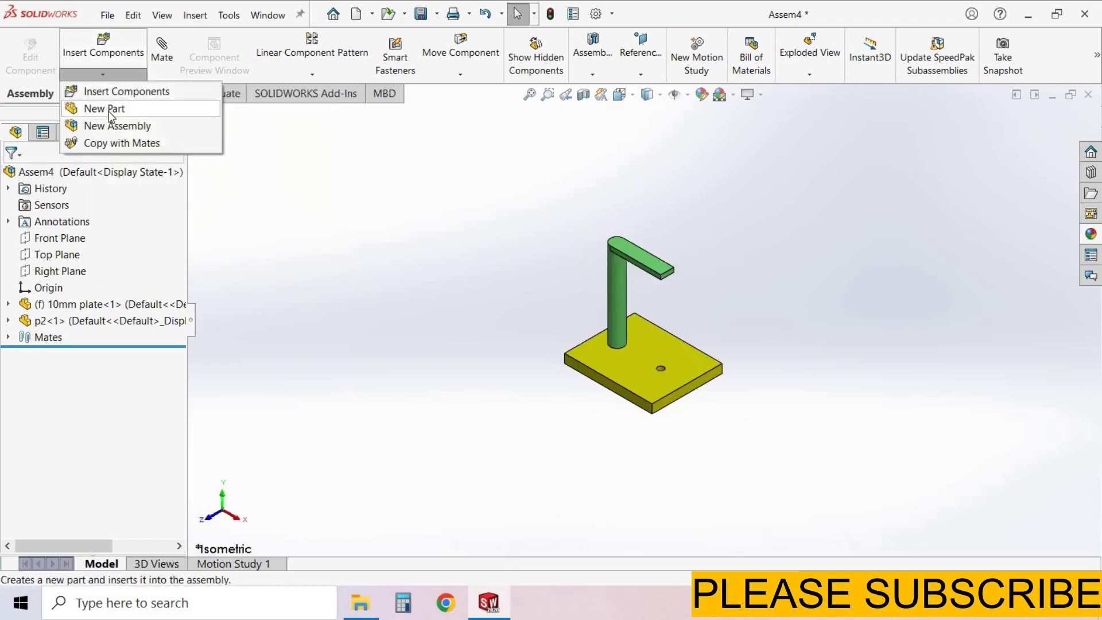
click(674, 342)
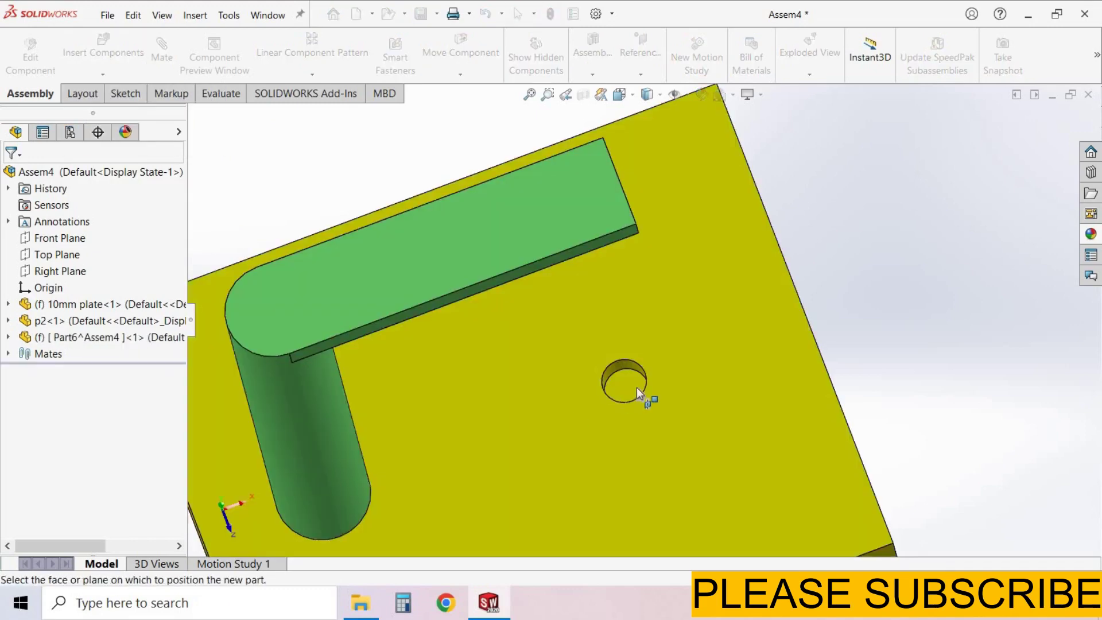
scroll(626, 373, down, 2)
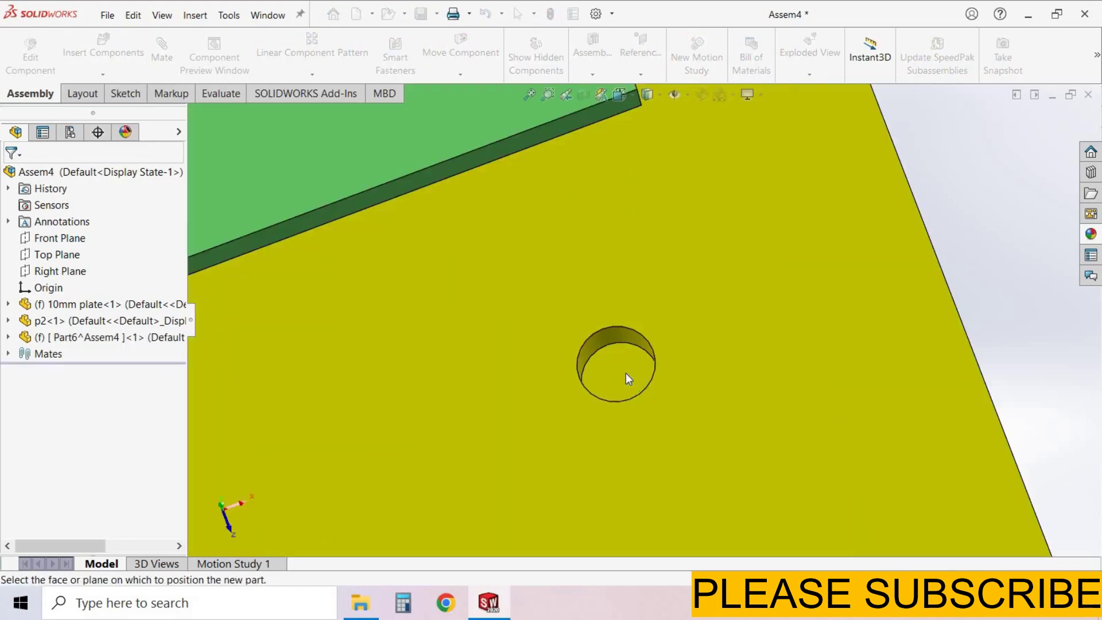
click(626, 373)
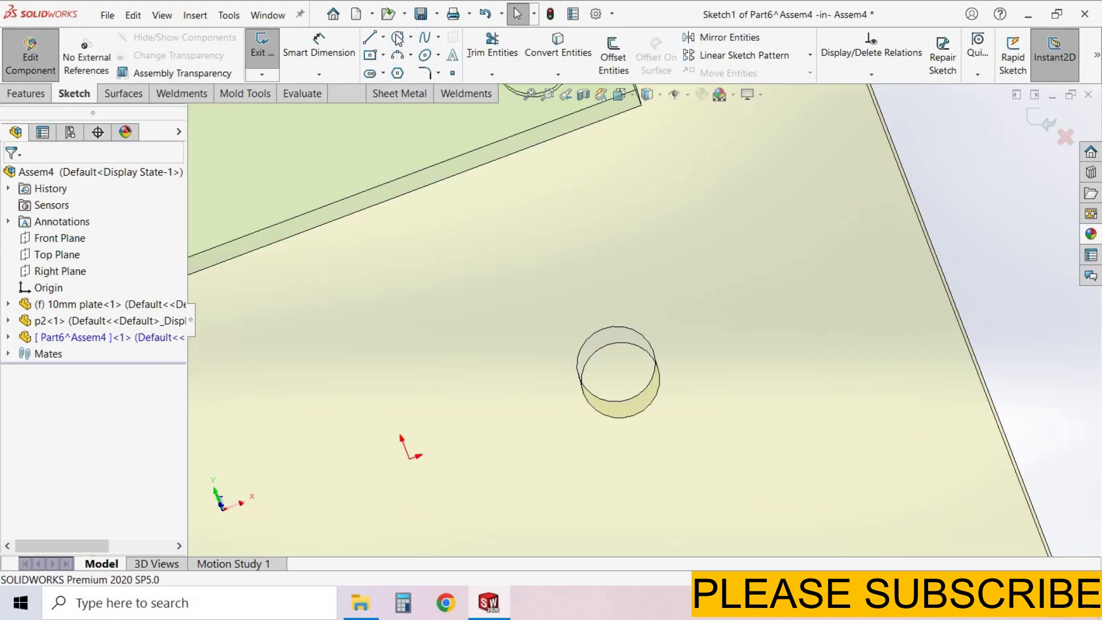
Step: Sketch a circle centred in the plate's smaller hole, set its diameter to 6 mm, and exit the sketch
click(397, 38)
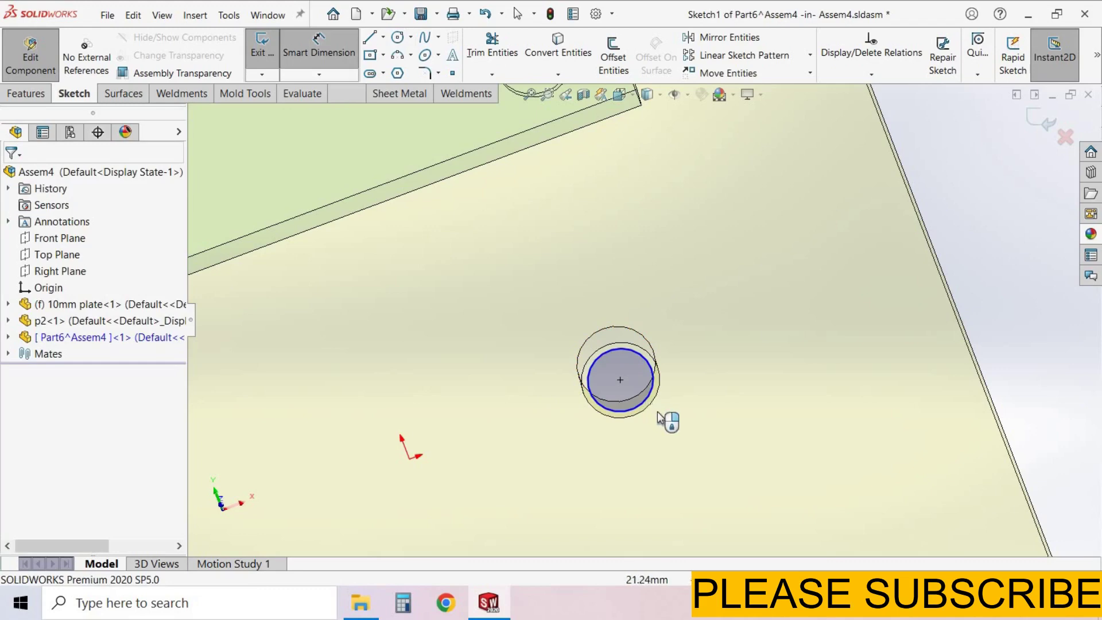
click(656, 412)
text(6)
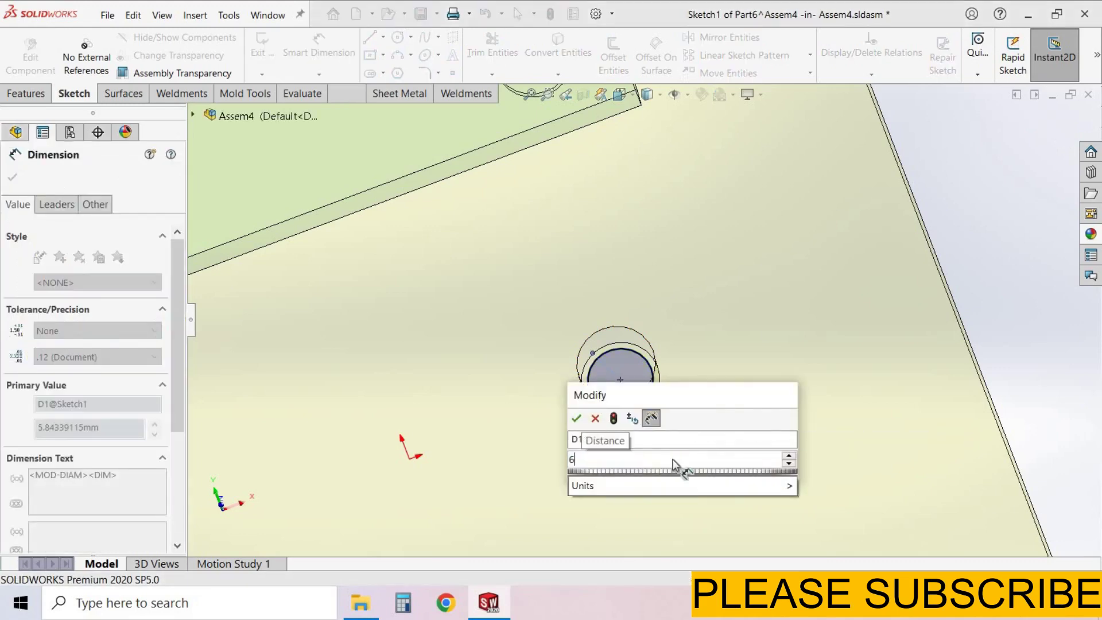
key(Return)
right_click(790, 460)
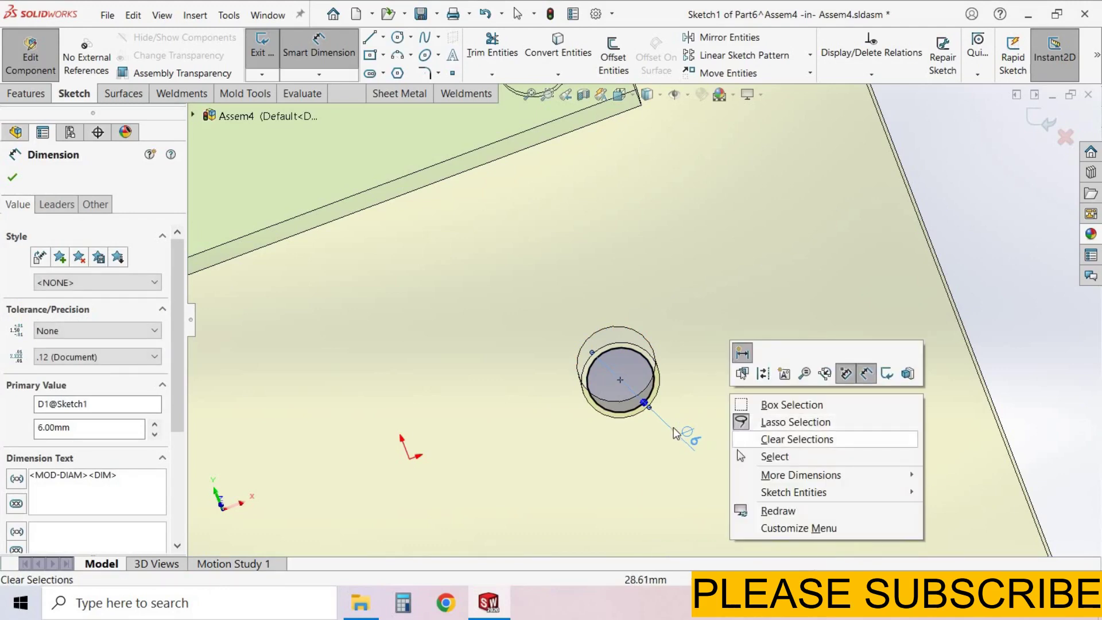
click(774, 457)
scroll(1012, 295, up, 5)
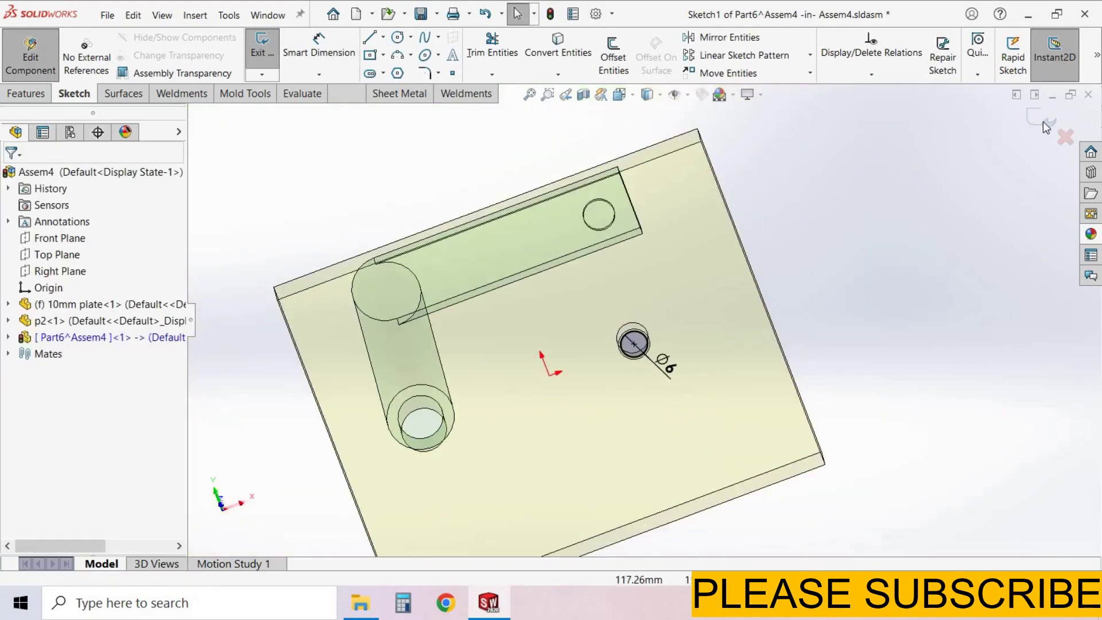
click(1042, 122)
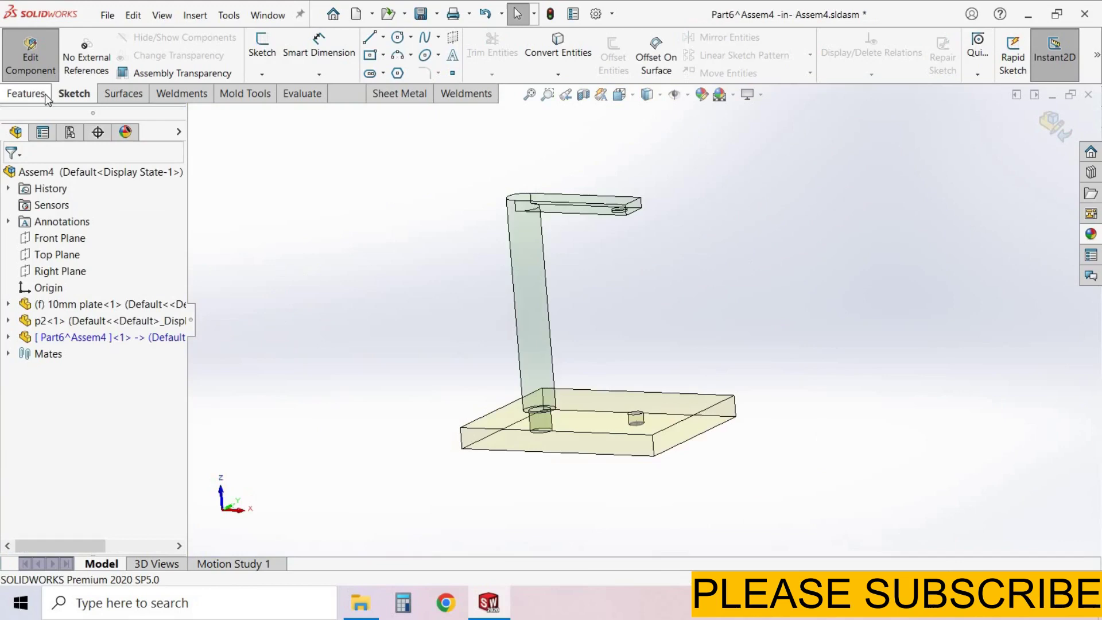
Step: Extrude the new part's circle sketch with Up To Surface, ending at the circular face of the hole in p2's arm
click(26, 93)
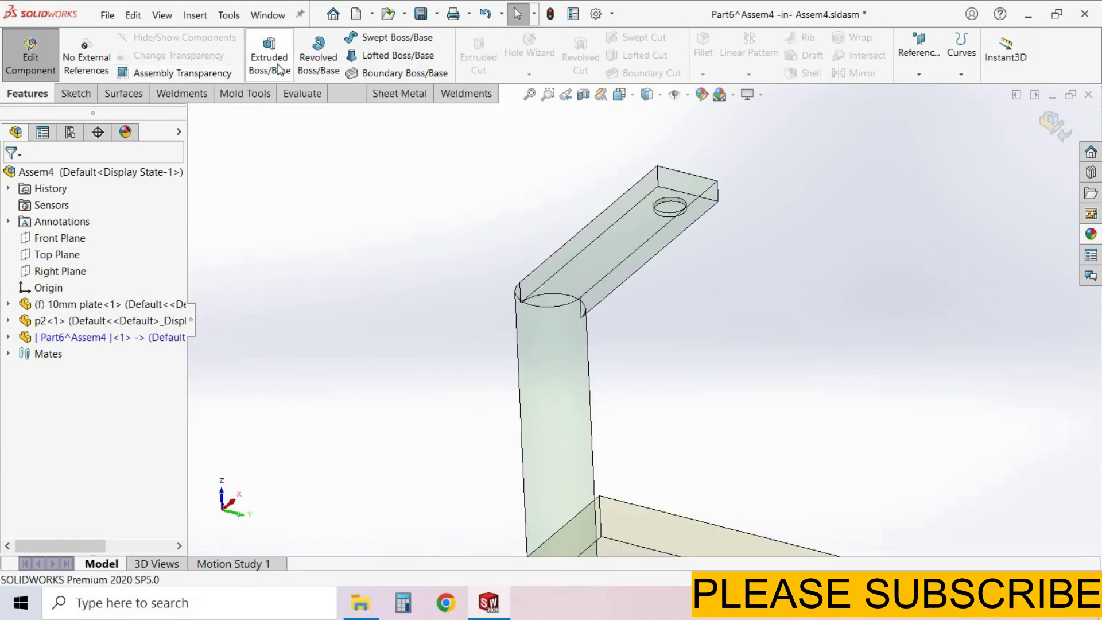
click(274, 65)
click(209, 281)
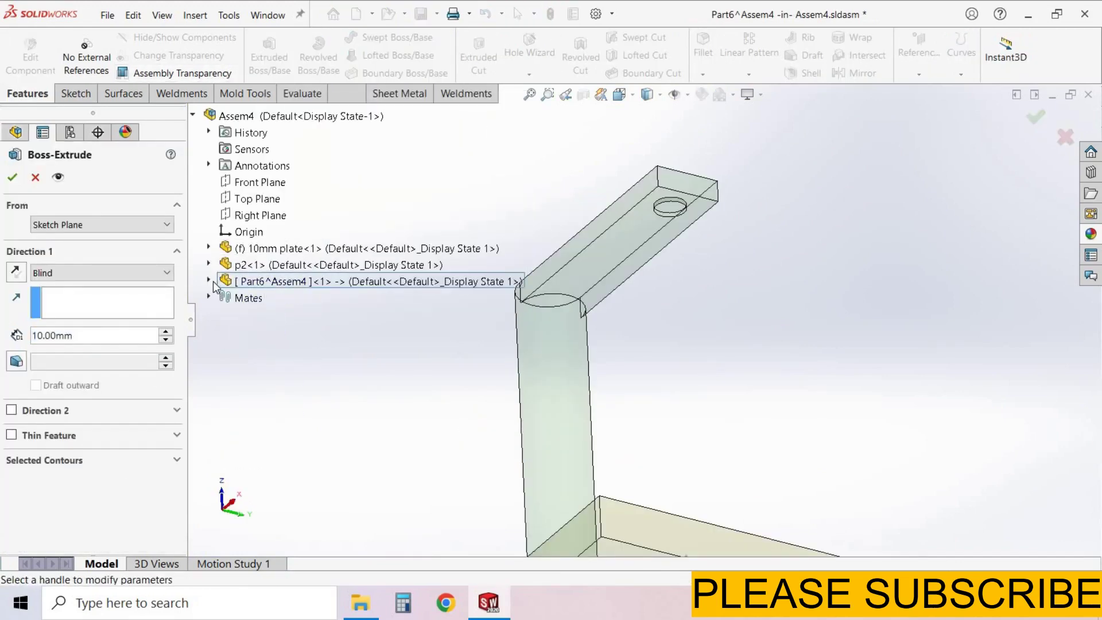
click(209, 281)
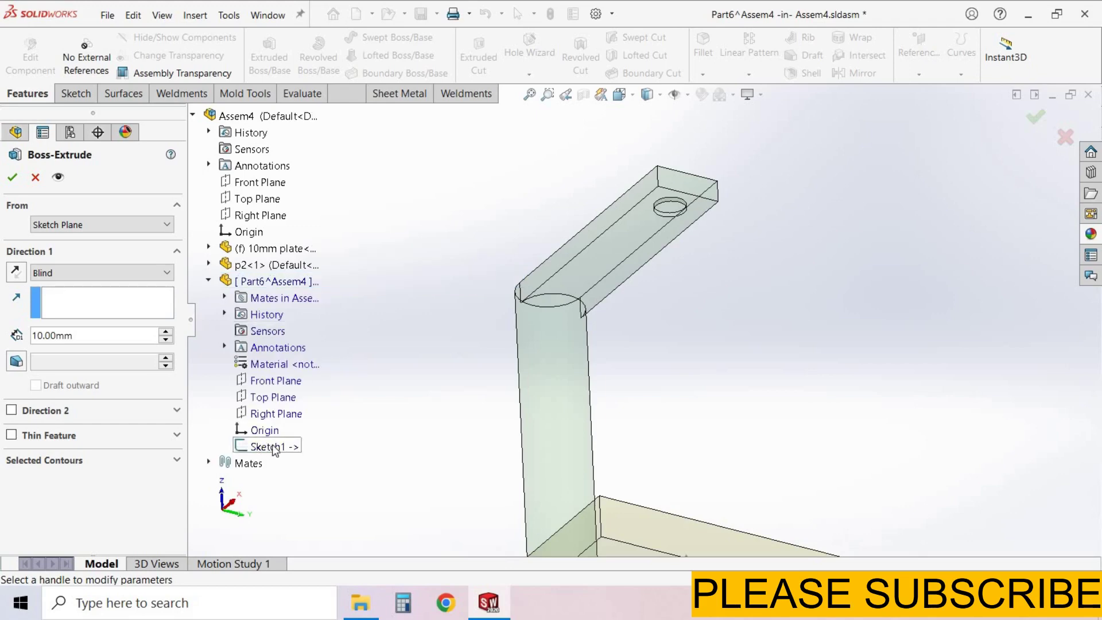
click(274, 447)
click(88, 273)
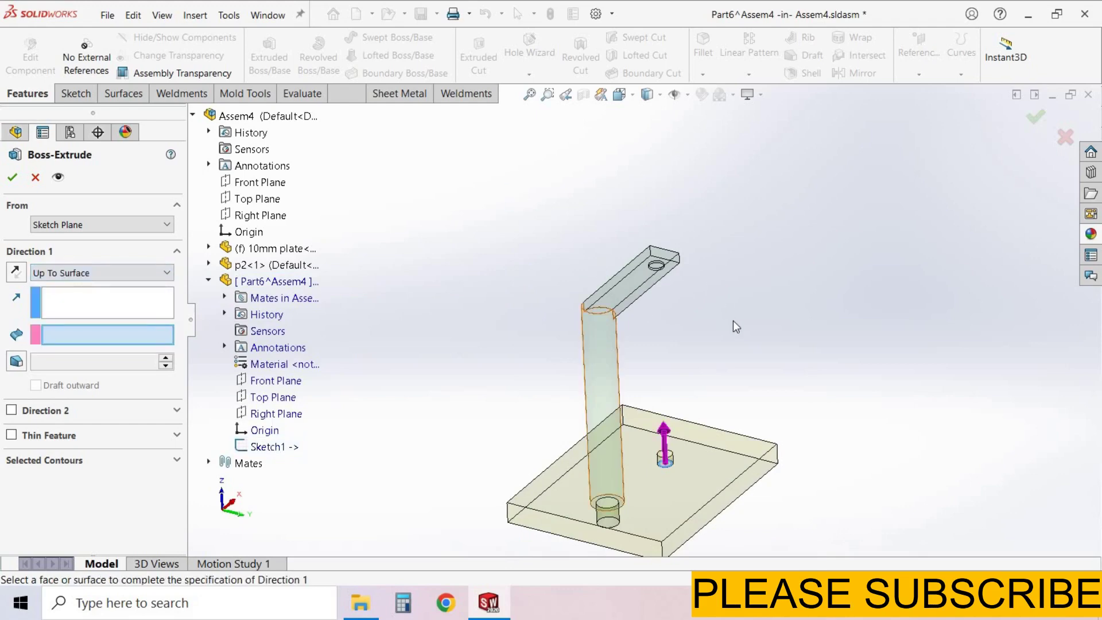
middle_drag(733, 324, 455, 310)
scroll(736, 290, down, 4)
scroll(631, 255, down, 4)
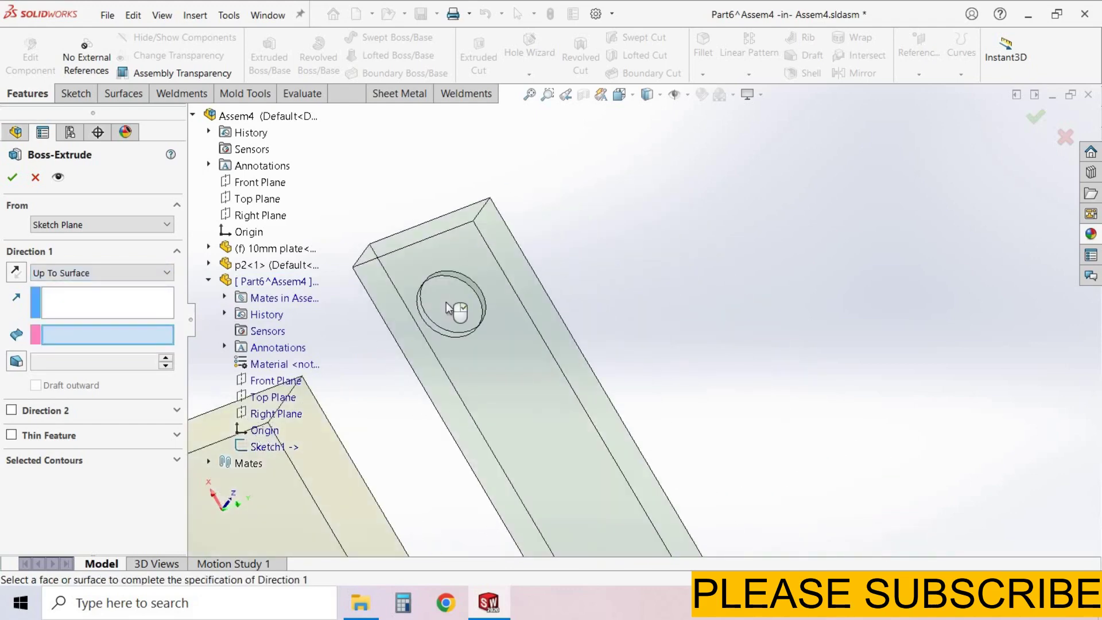
click(455, 310)
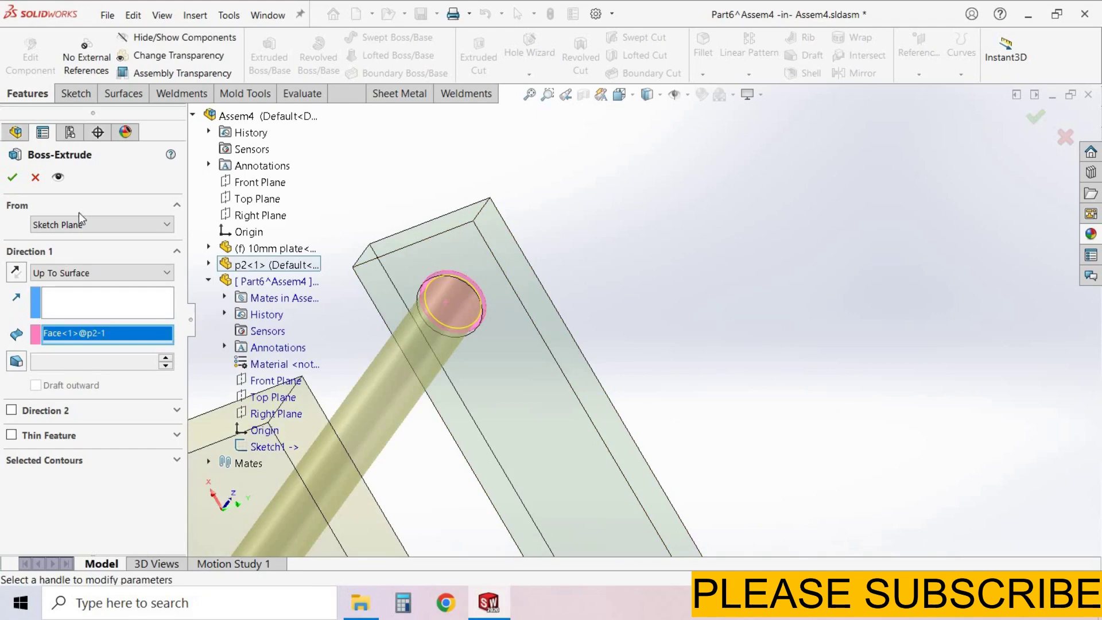
click(12, 178)
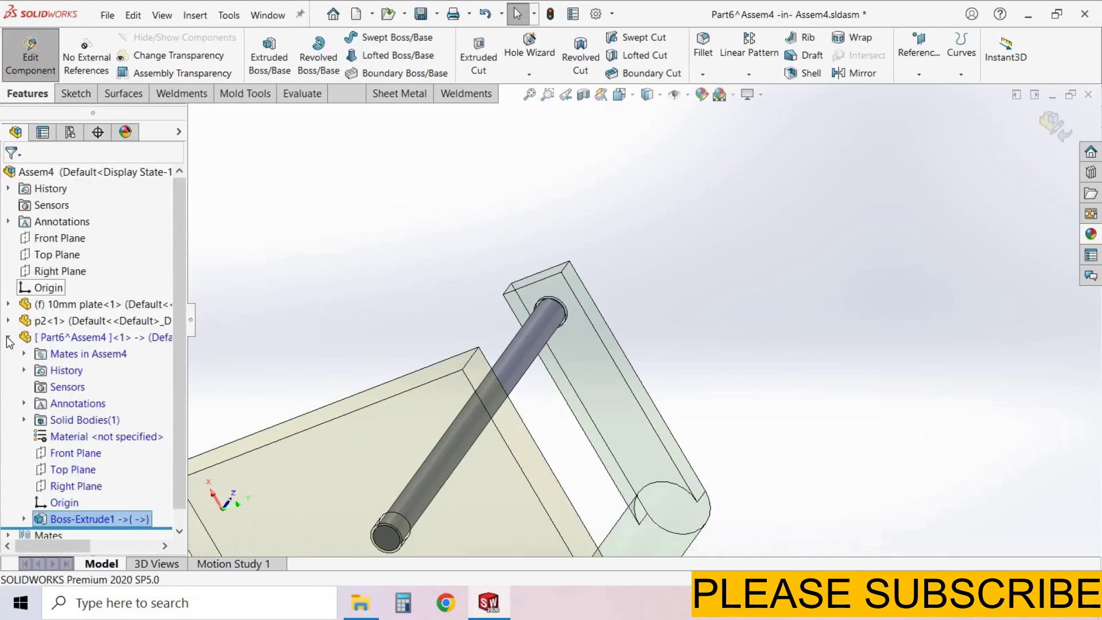
Step: Collapse the feature tree and finish editing the new part to return to the assembly
key(shift+c)
key(z)
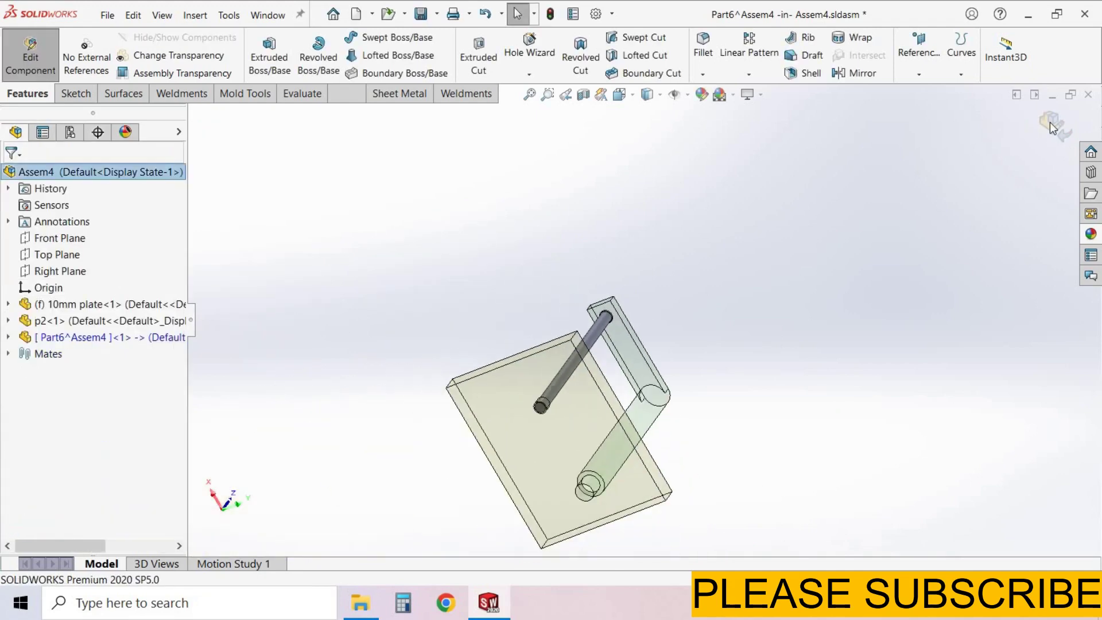
click(1052, 127)
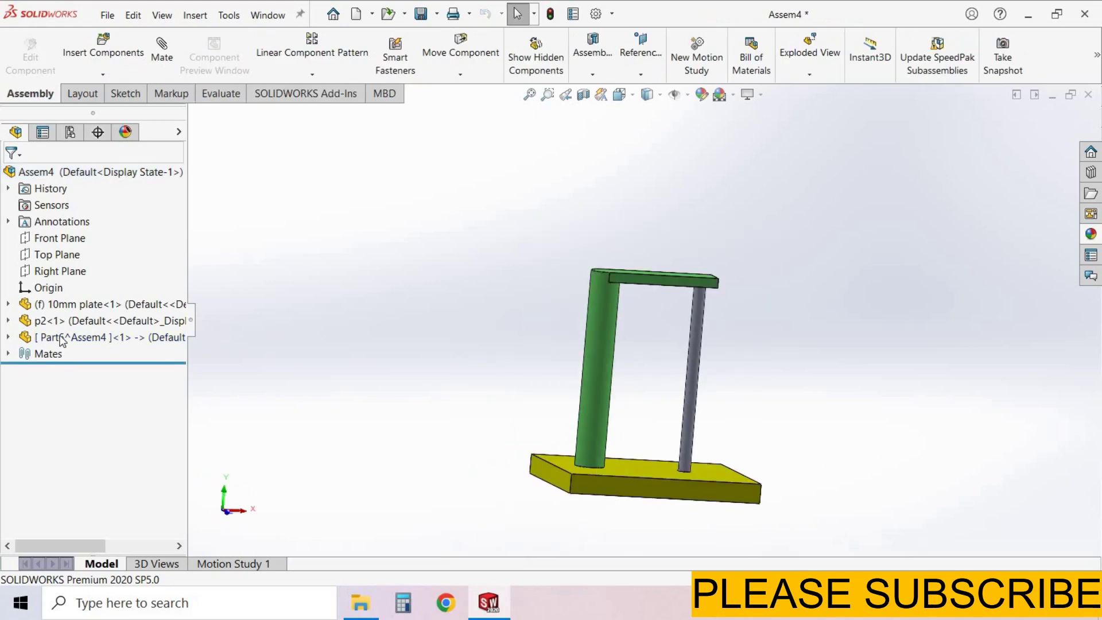
Step: Open the new in-context part in its own window and review its circle sketch
click(63, 338)
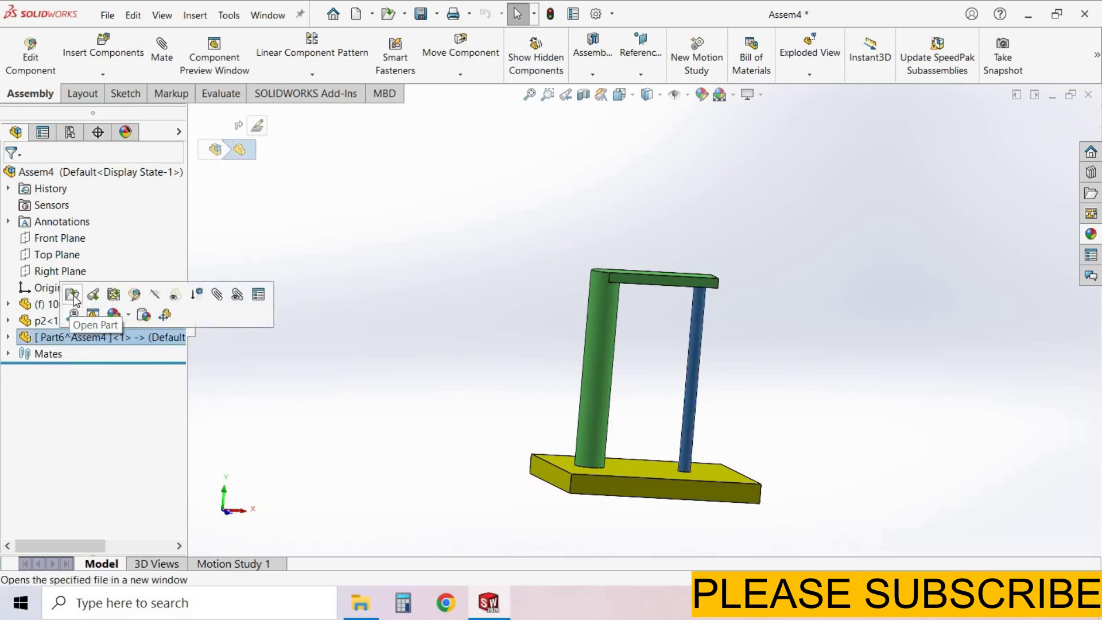
click(73, 296)
click(680, 331)
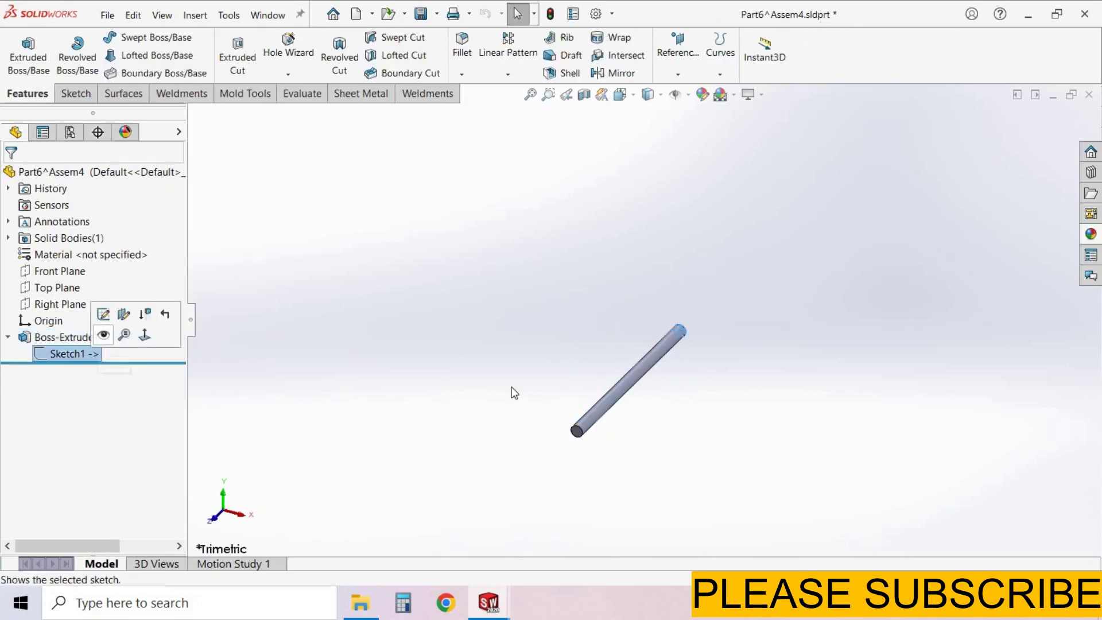
click(103, 314)
click(1042, 120)
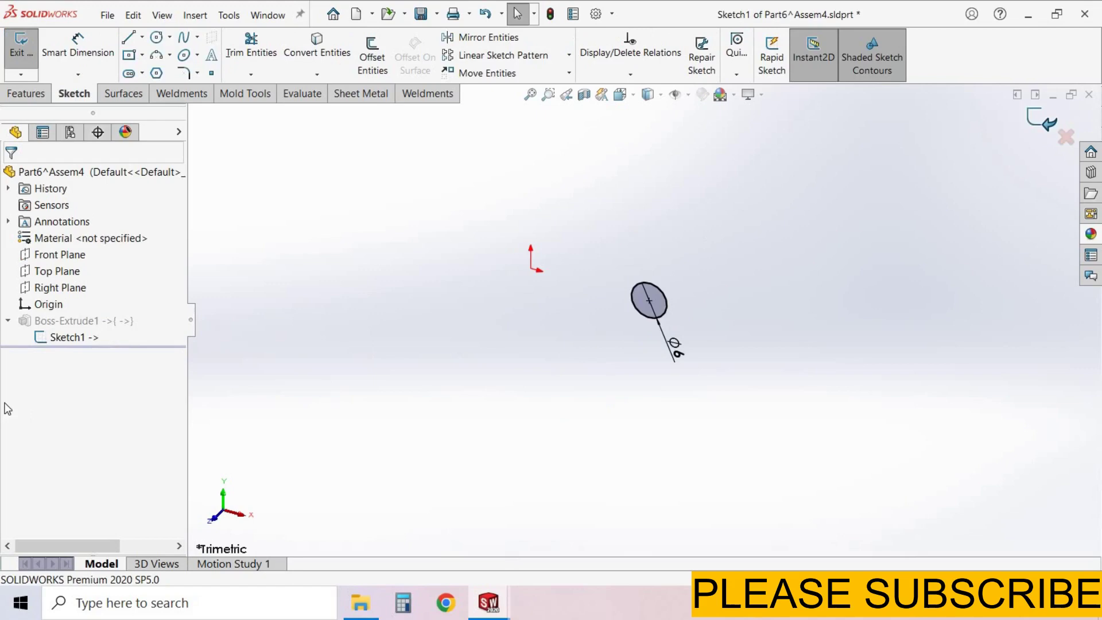
Step: Review the rod extrusion's Up To Surface definition and close the part's window without saving changes
click(86, 337)
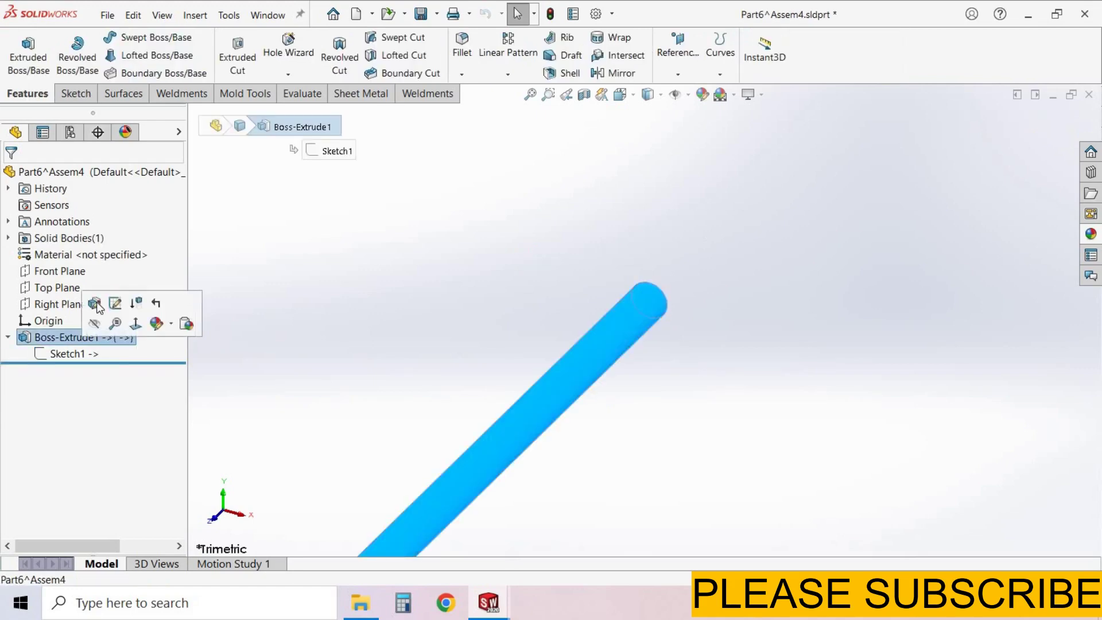
click(96, 303)
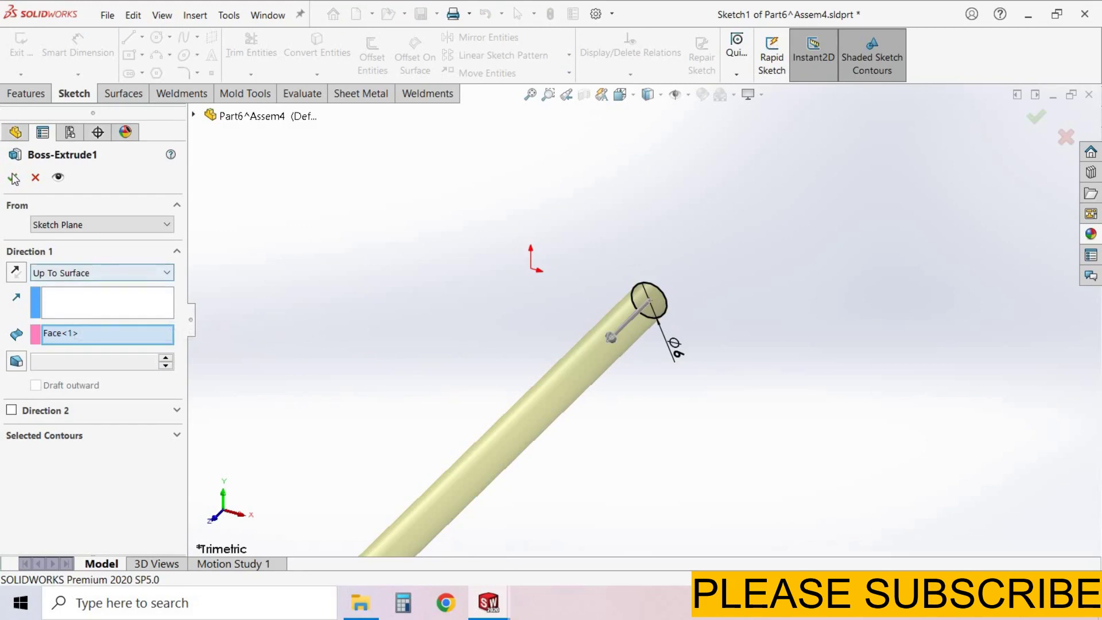
click(13, 177)
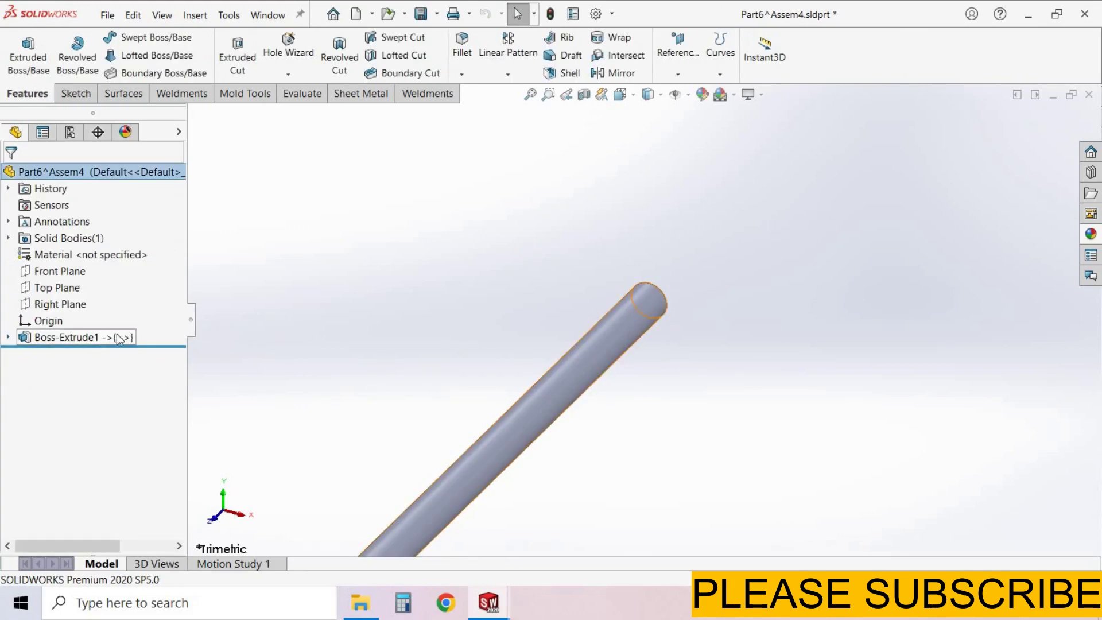
click(1089, 94)
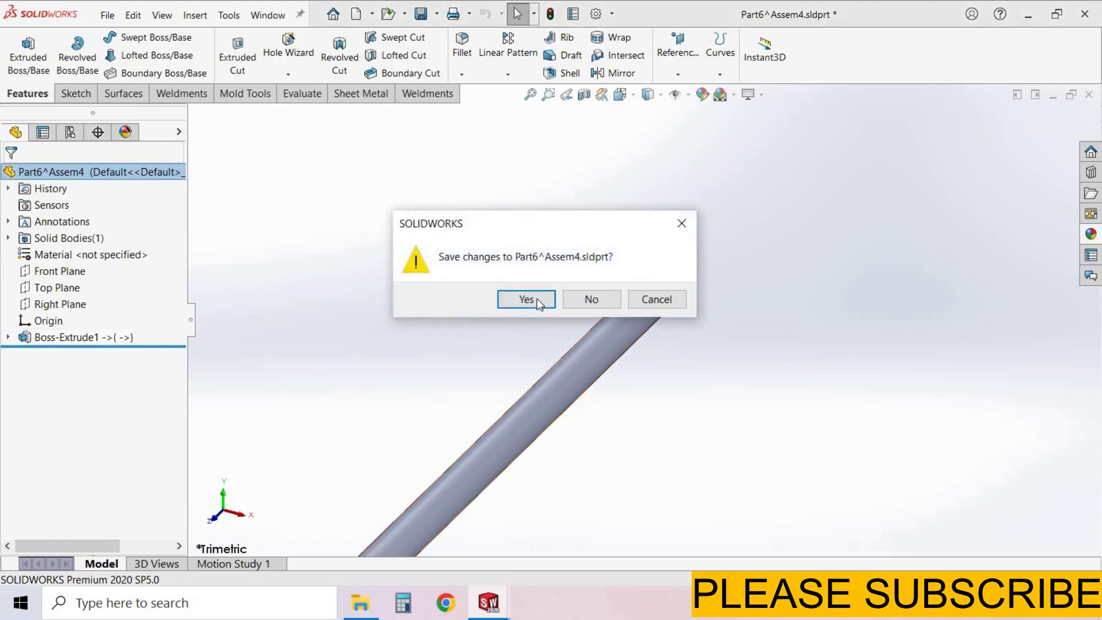
click(575, 302)
Step: Save the in-context part to an external file named "6mm rod" in G:\in context\
click(106, 339)
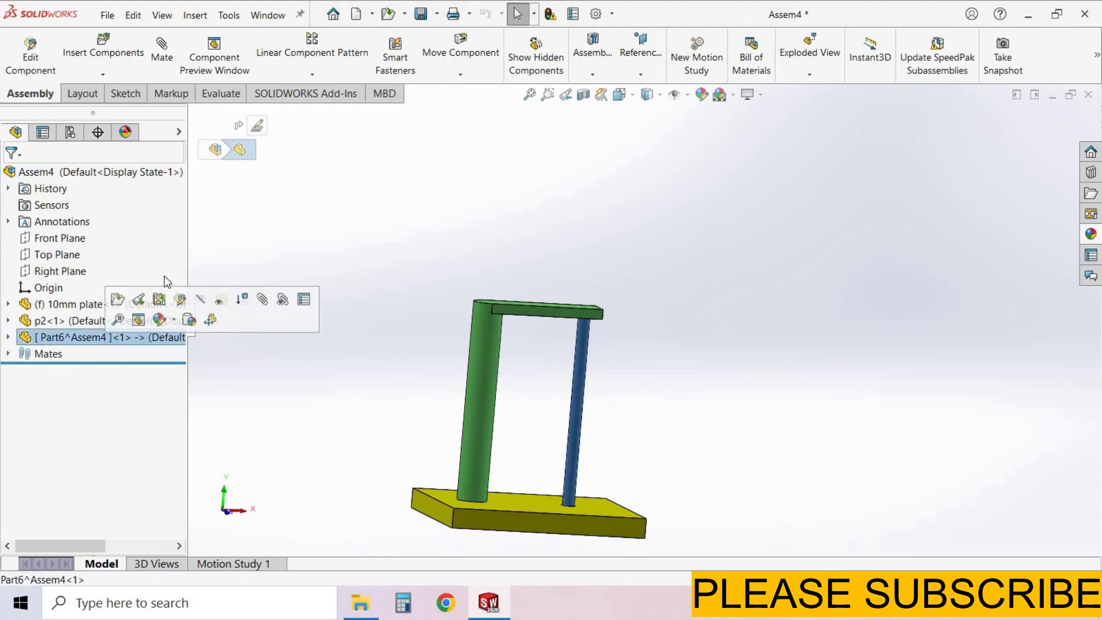
right_click(105, 338)
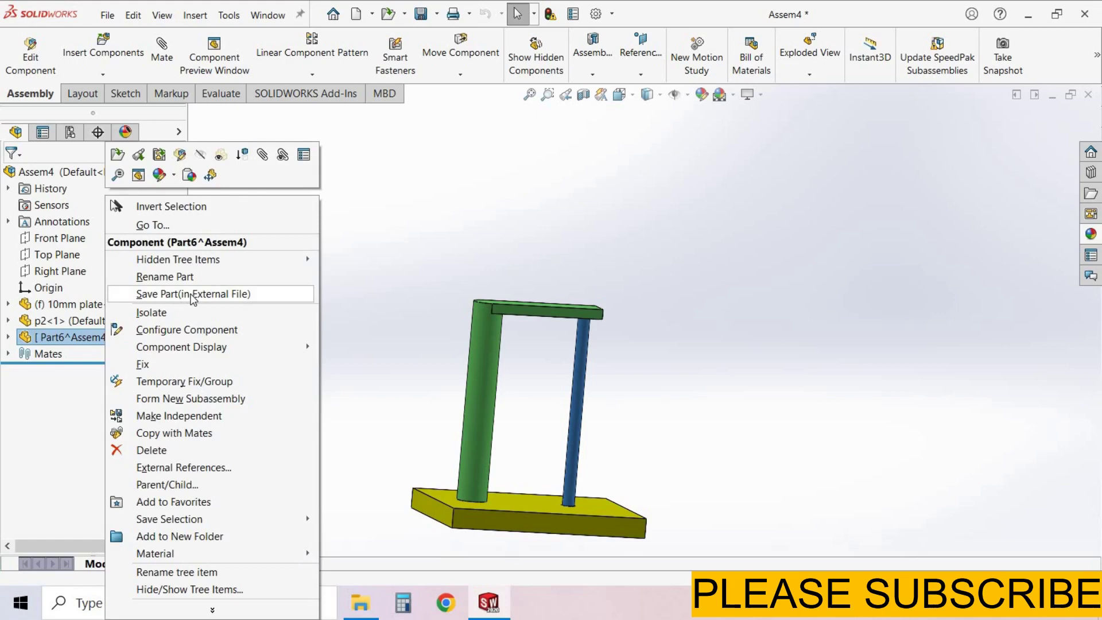
click(192, 293)
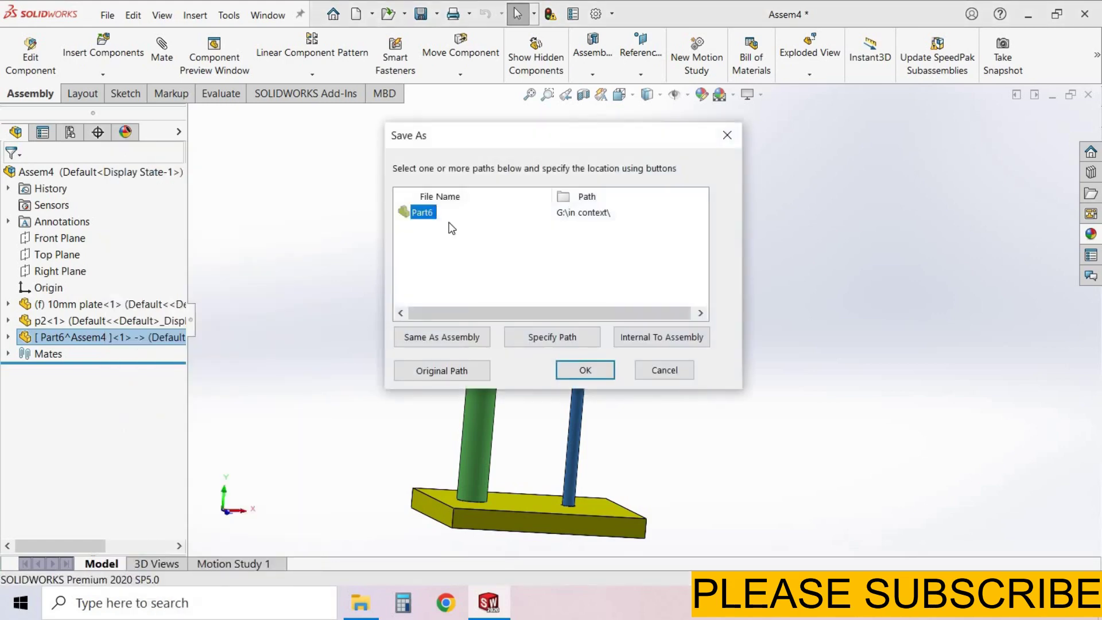
key(BackSpace)
key(BackSpace)
key(BackSpace)
text(6mm rod)
click(586, 370)
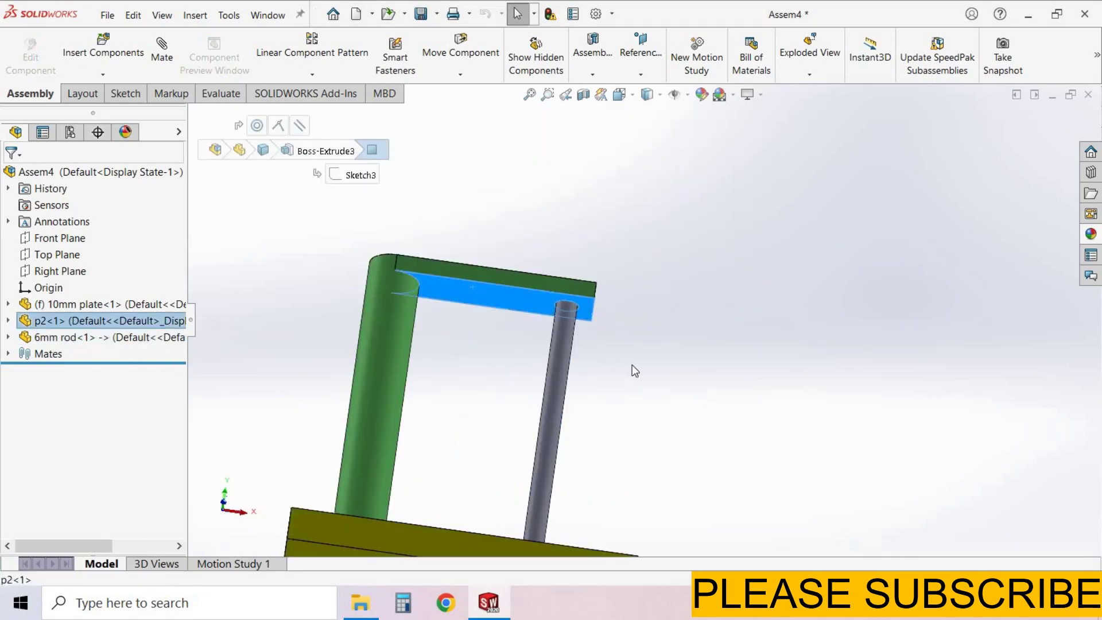
Step: Check the distance between the underside of p2's arm and the plate's top face, and open part p2
shift+middle_drag(613, 443, 544, 449)
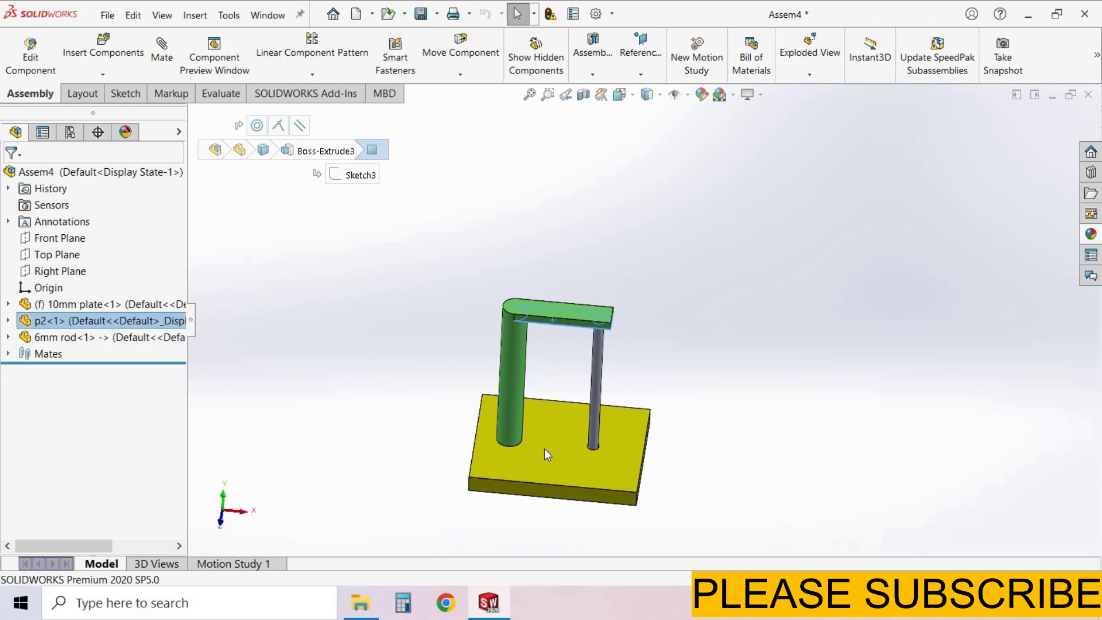
ctrl+click(545, 449)
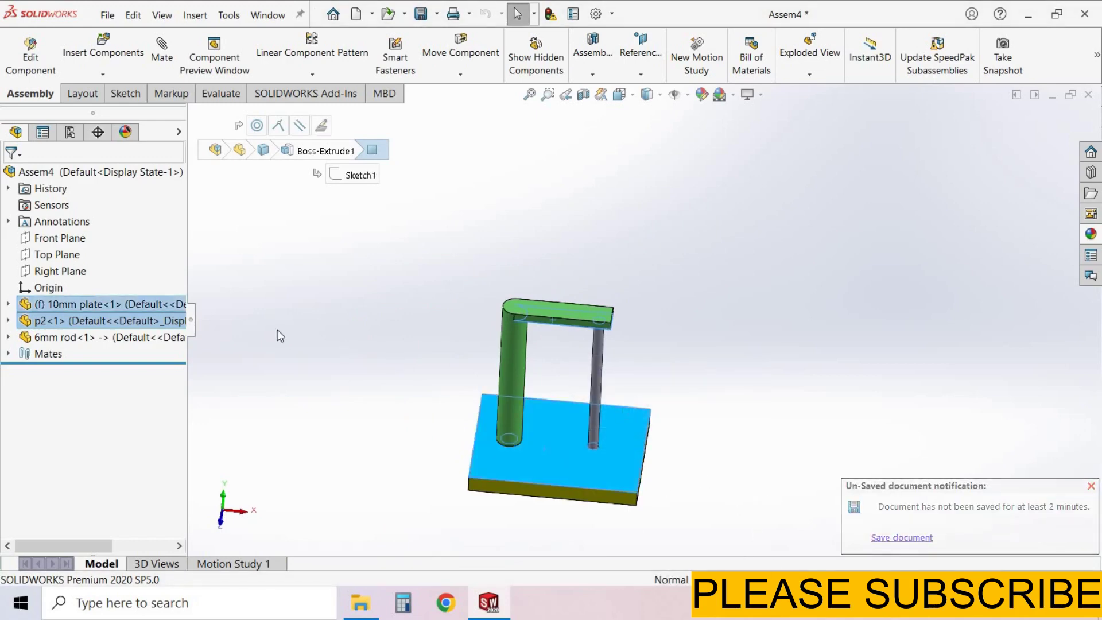
click(503, 346)
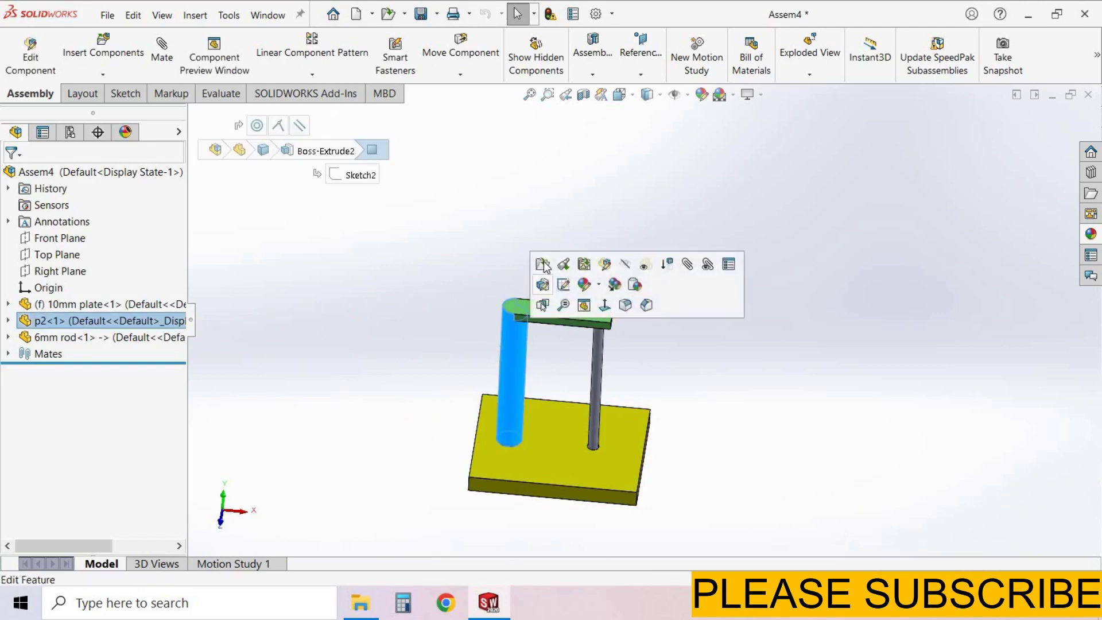
click(543, 265)
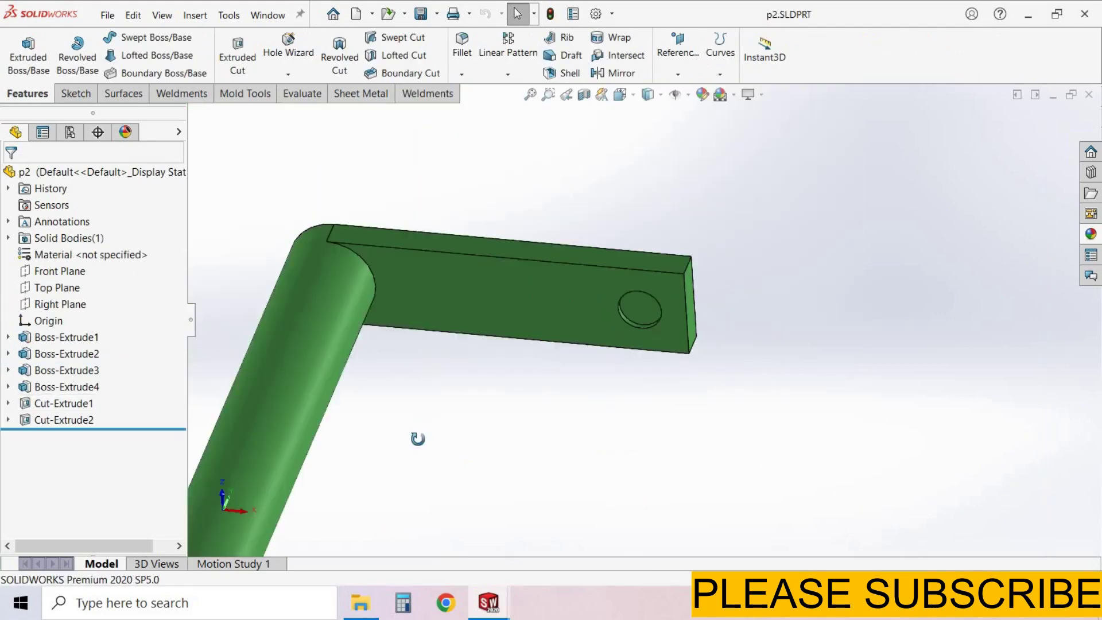
Step: Set the depth of p2's main column, Boss-Extrude2, to 300 mm, and close the part with its changes saved
click(39, 355)
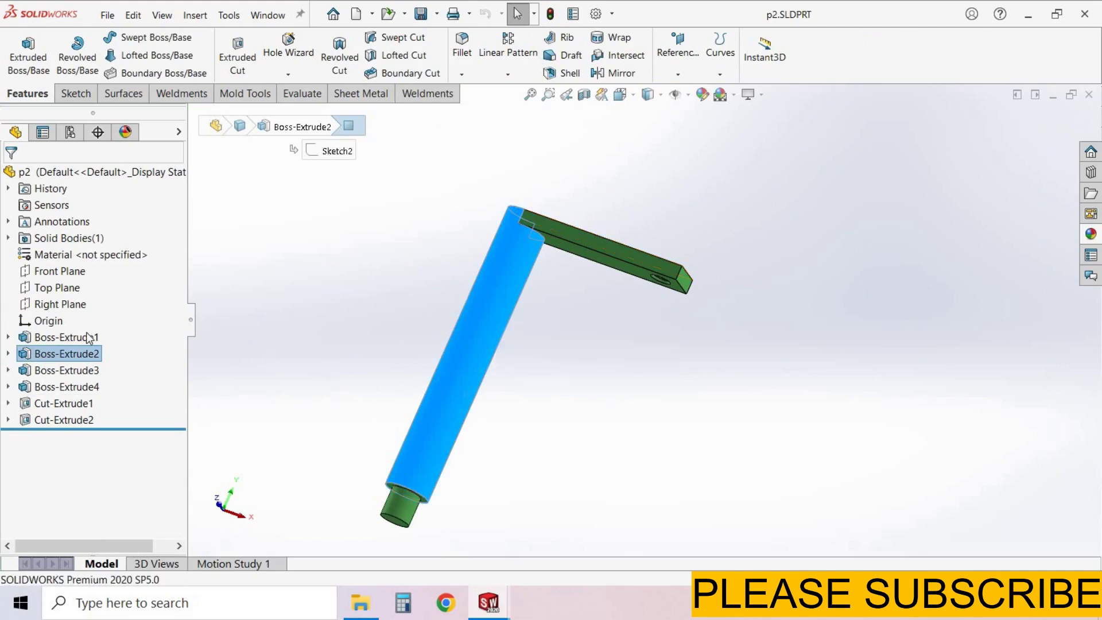
click(87, 334)
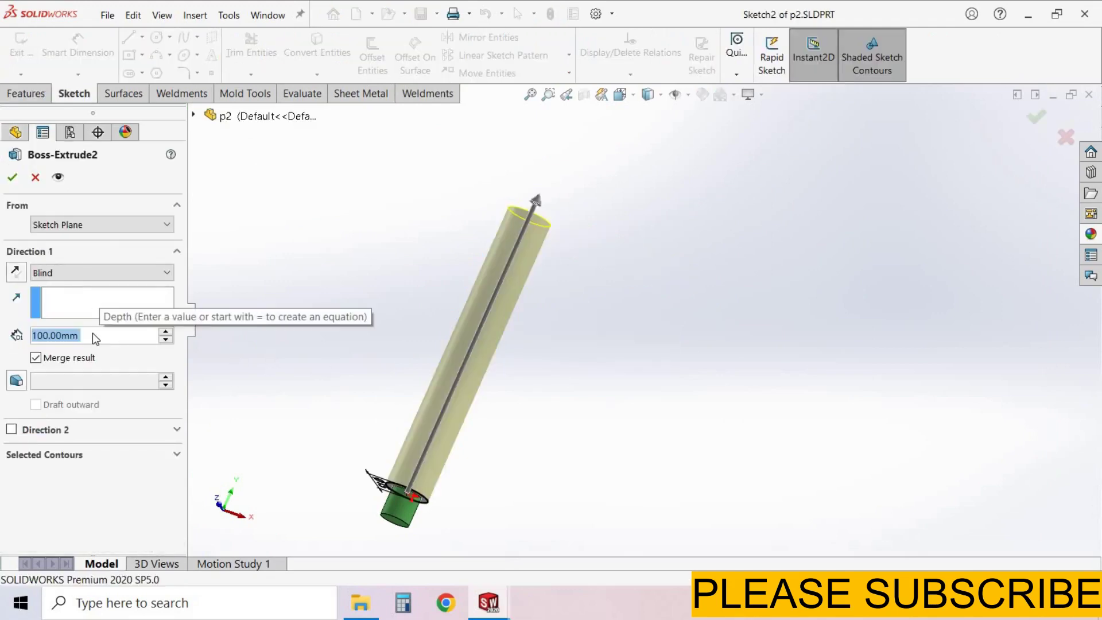
text(300)
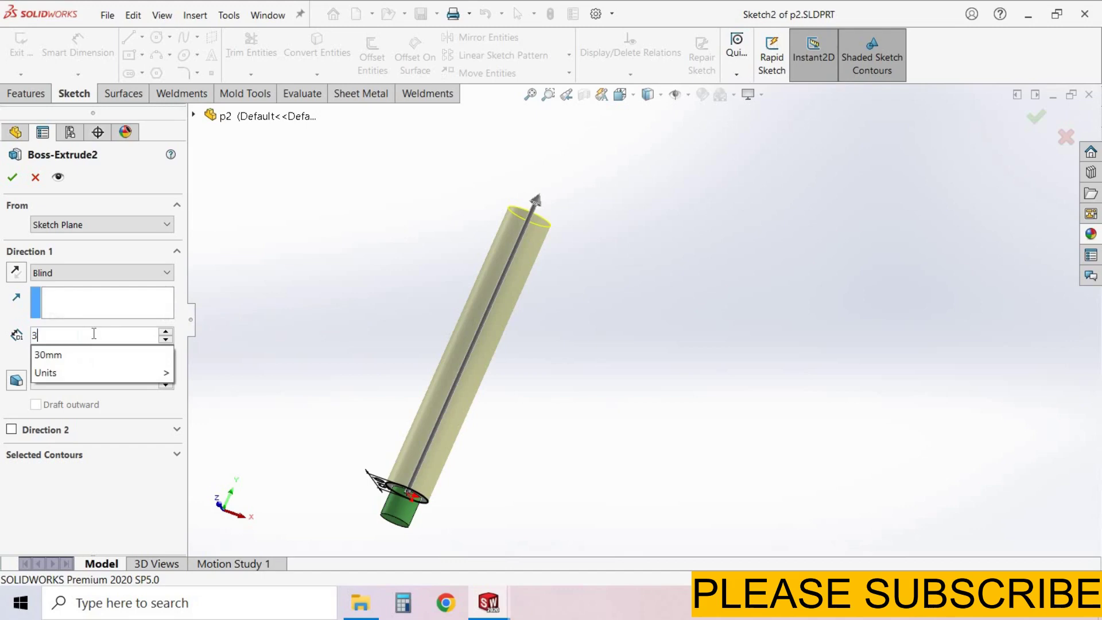
click(20, 178)
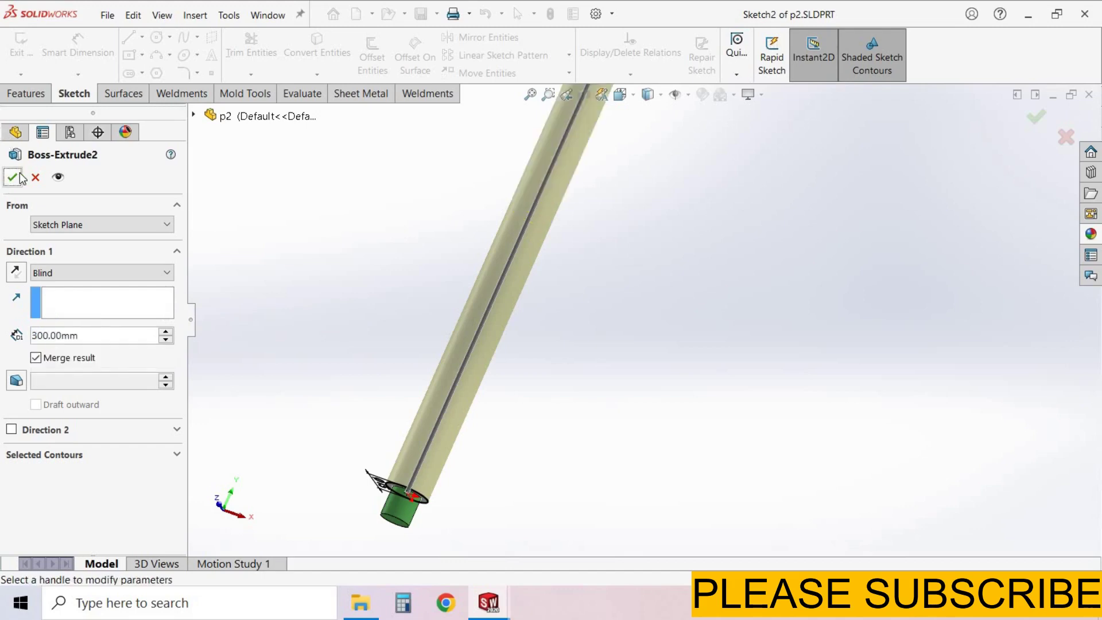
click(1088, 94)
click(526, 299)
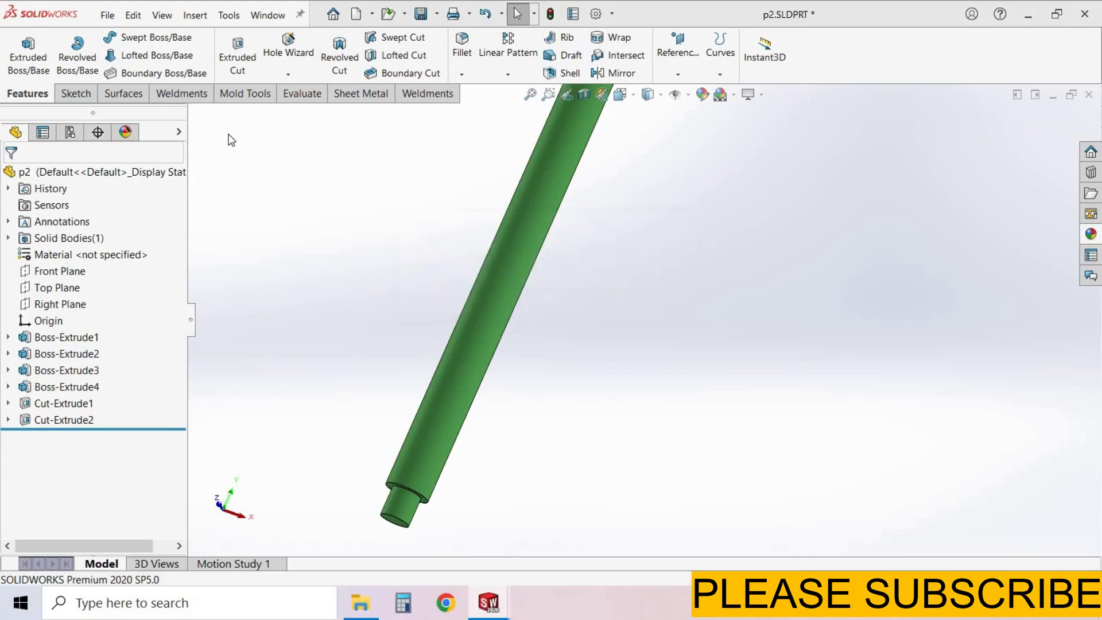
Step: Examine the 6mm rod's fit between the plate and p2's arm in the assembly
scroll(601, 281, up, 5)
scroll(601, 281, down, 4)
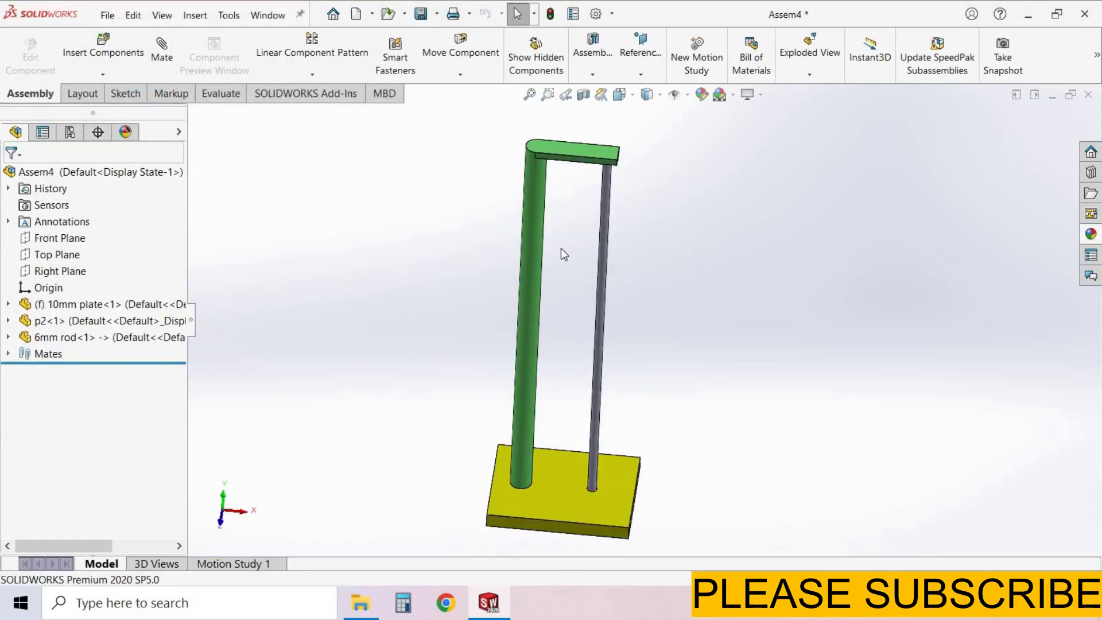
click(601, 281)
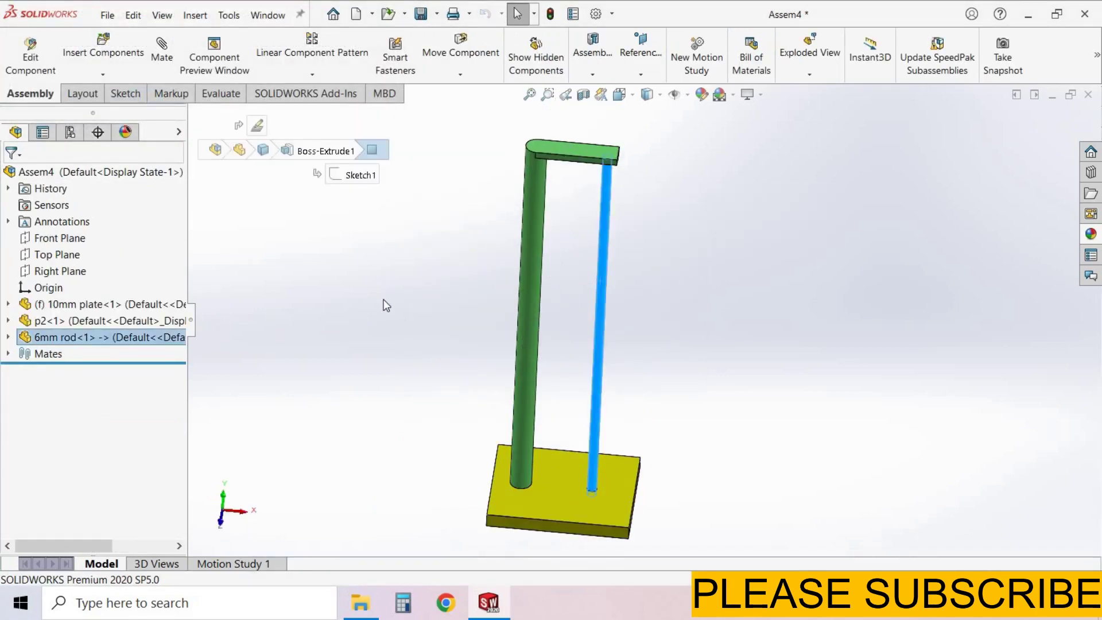
click(139, 375)
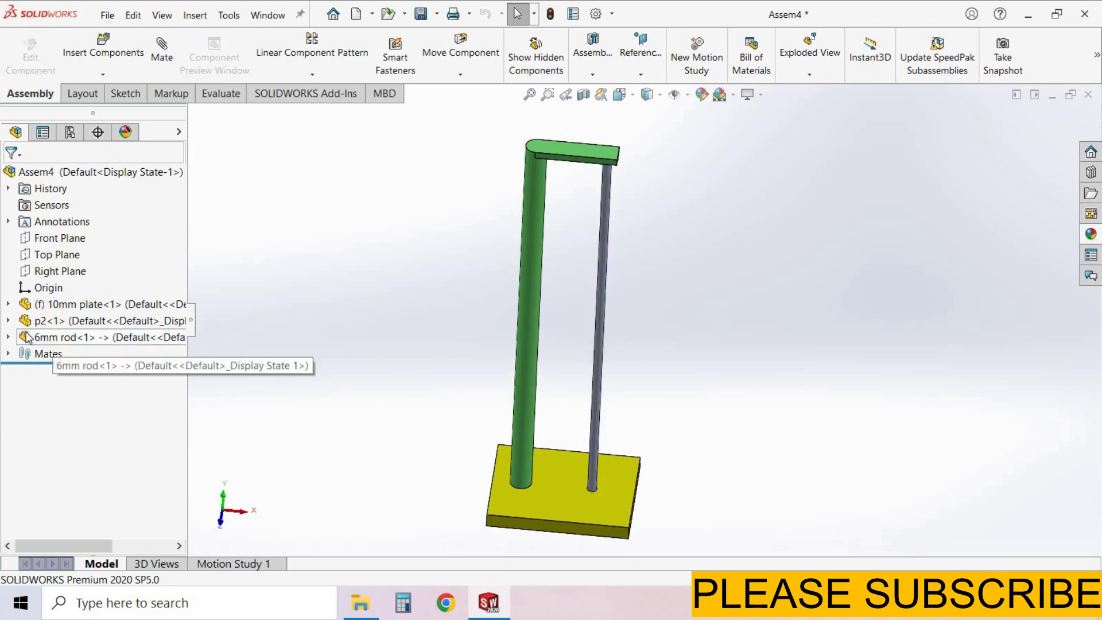